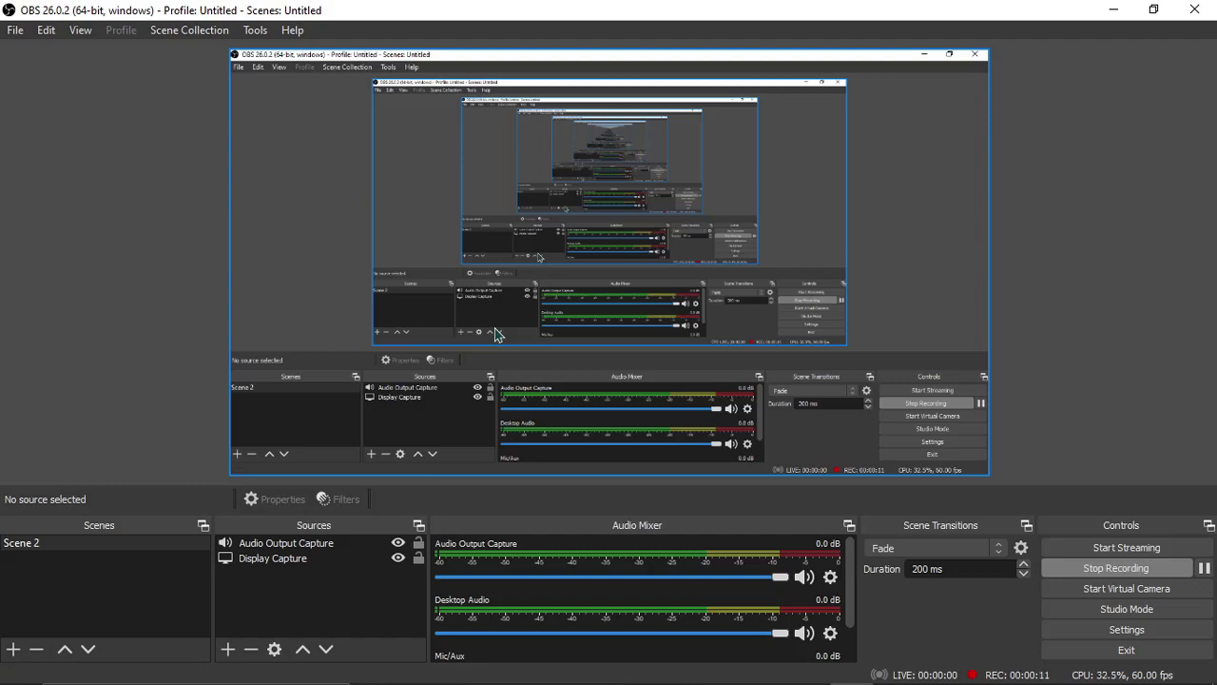
- Bring the Godot editor window showing StageOne.tscn to the front from the taskbar
mouse_move(895, 675)
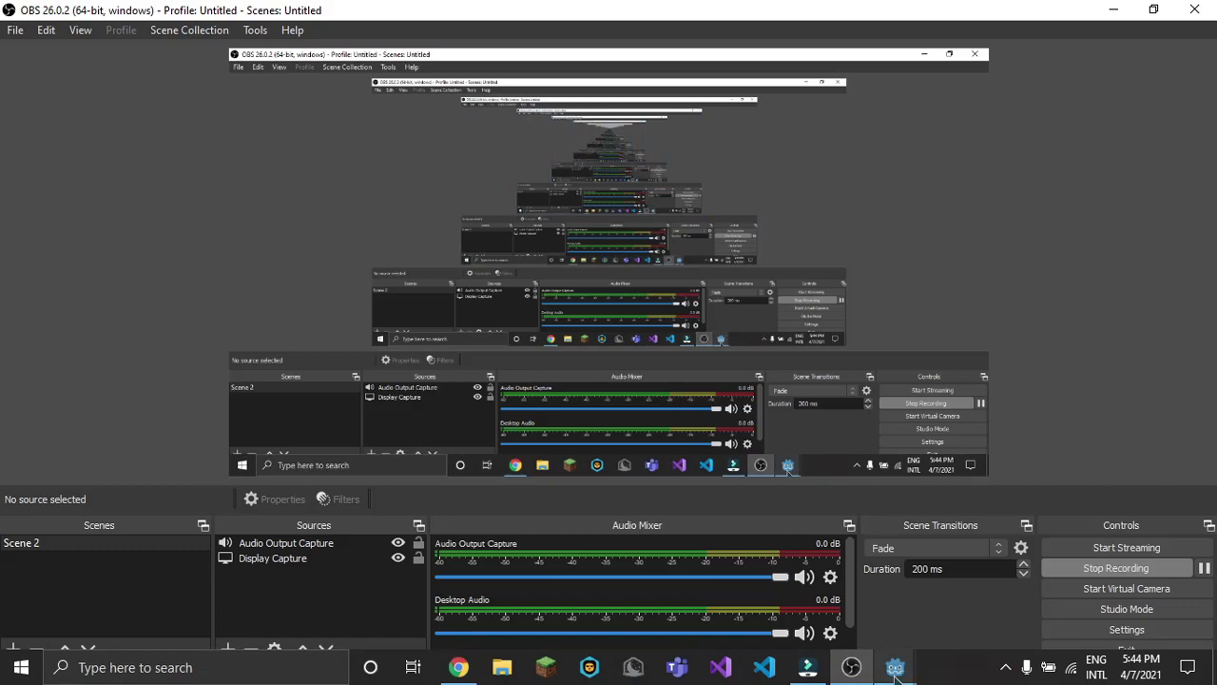
left_click(946, 638)
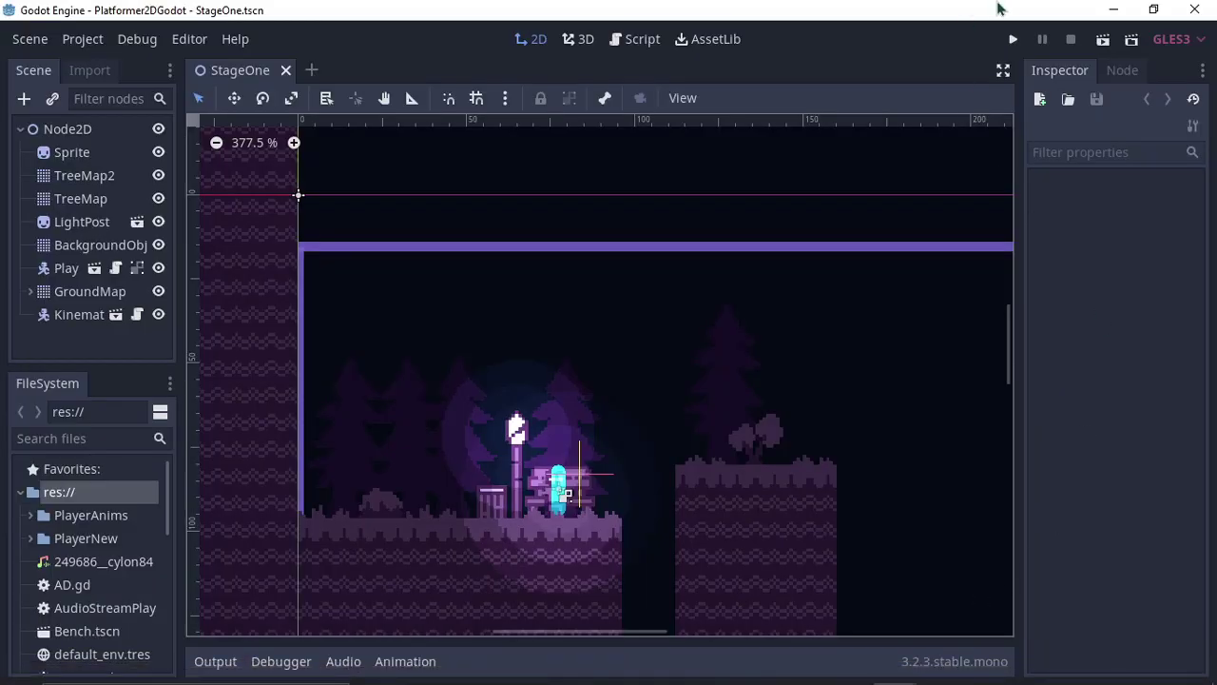
- Run the Platformer2DGodot project so StageOne launches in a debug game window
left_click(1014, 39)
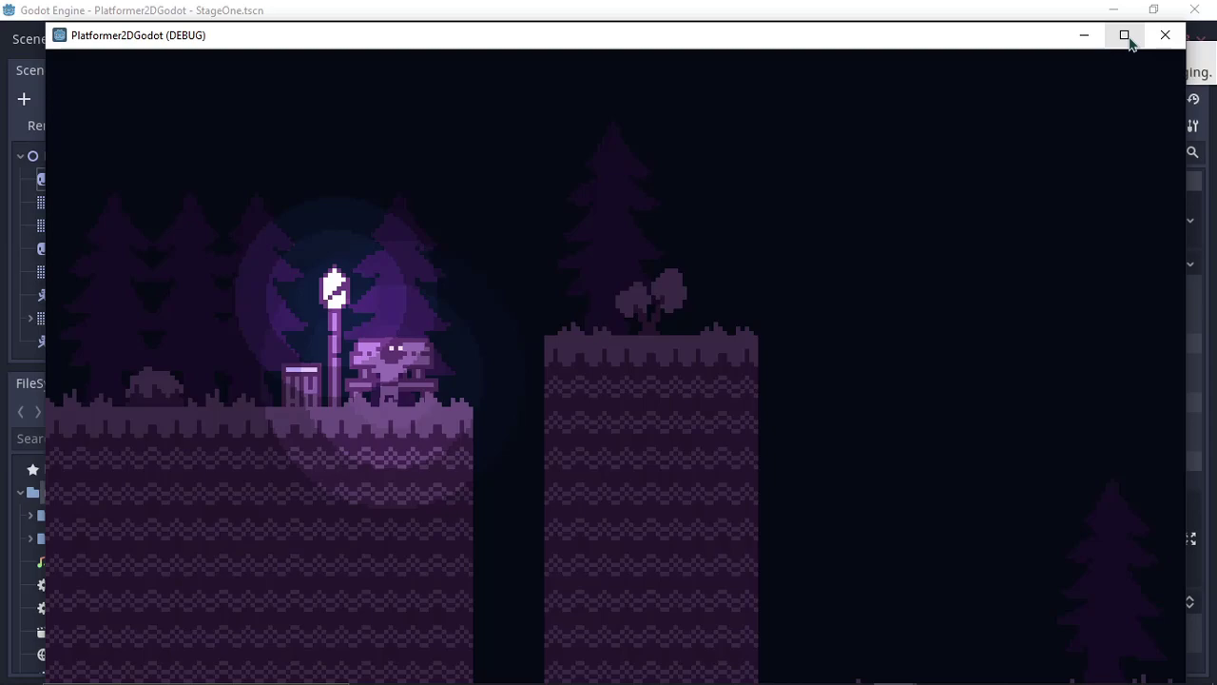
- Maximize the game window and walk the player left and right past the lamp post and rock
left_click(1125, 36)
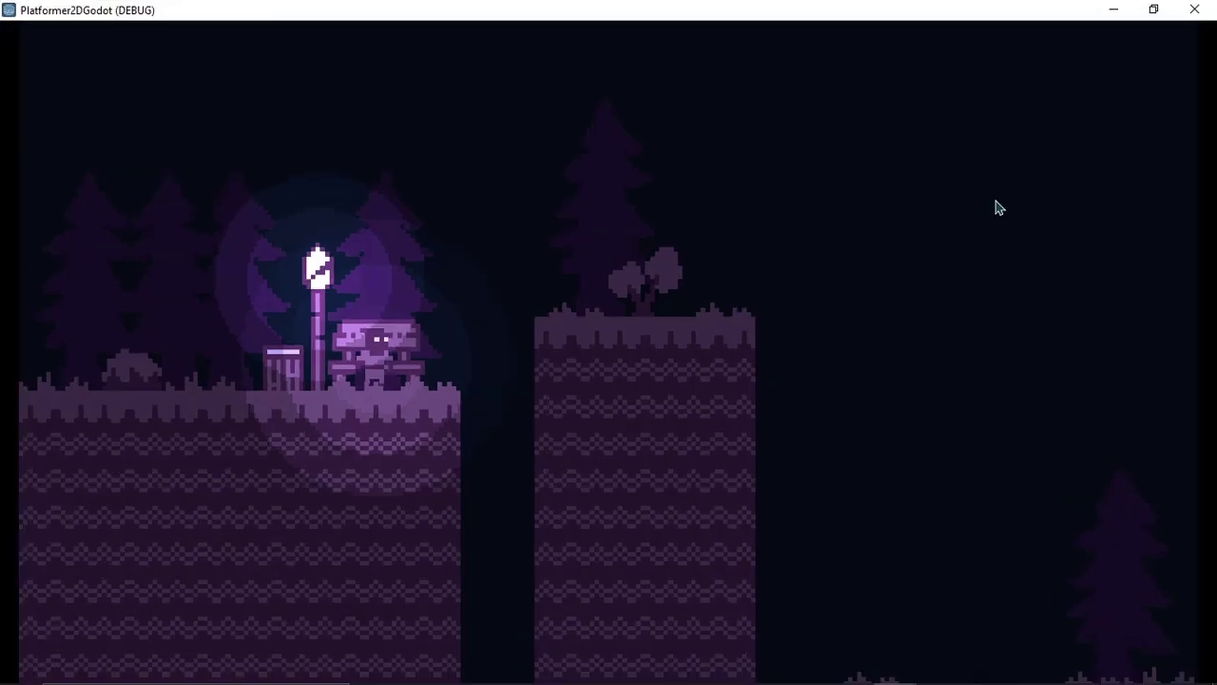
key("Left")
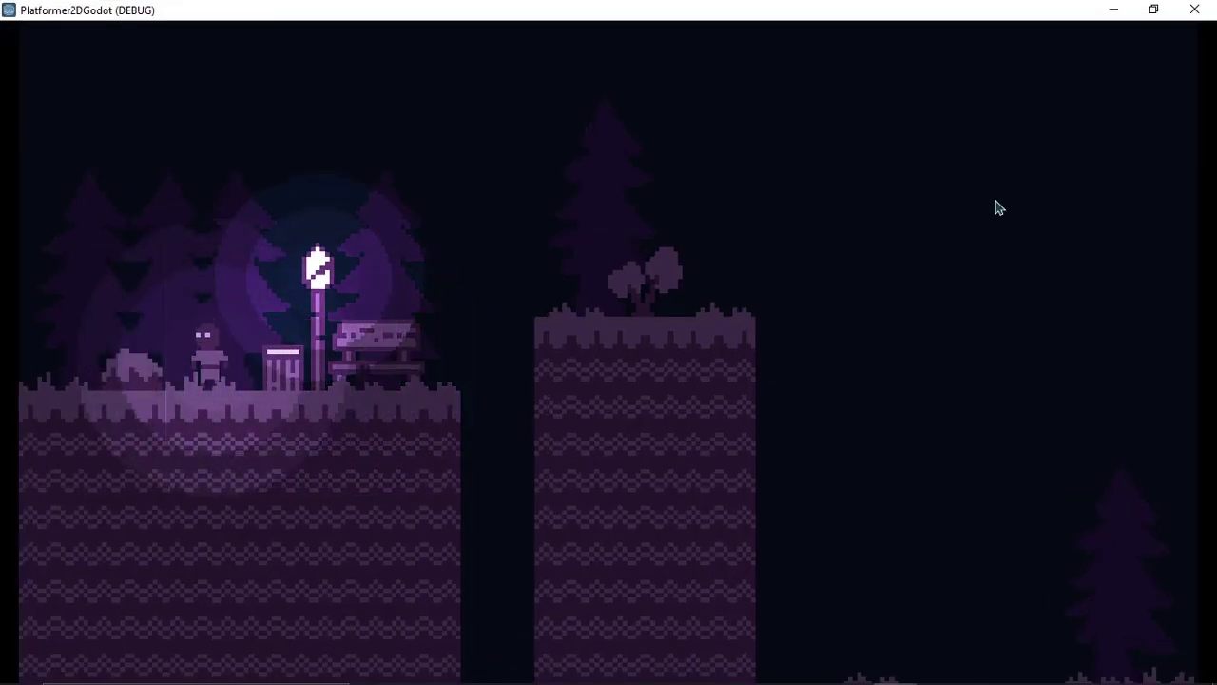
key("Left")
key("Right")
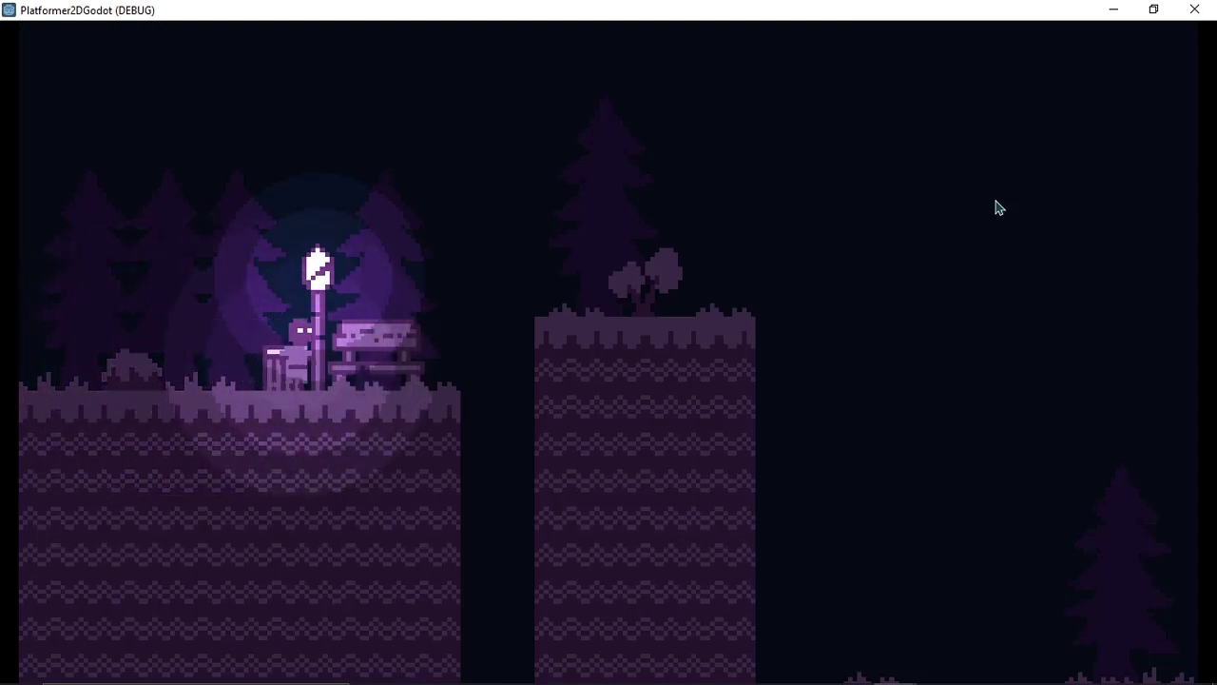
key("Left")
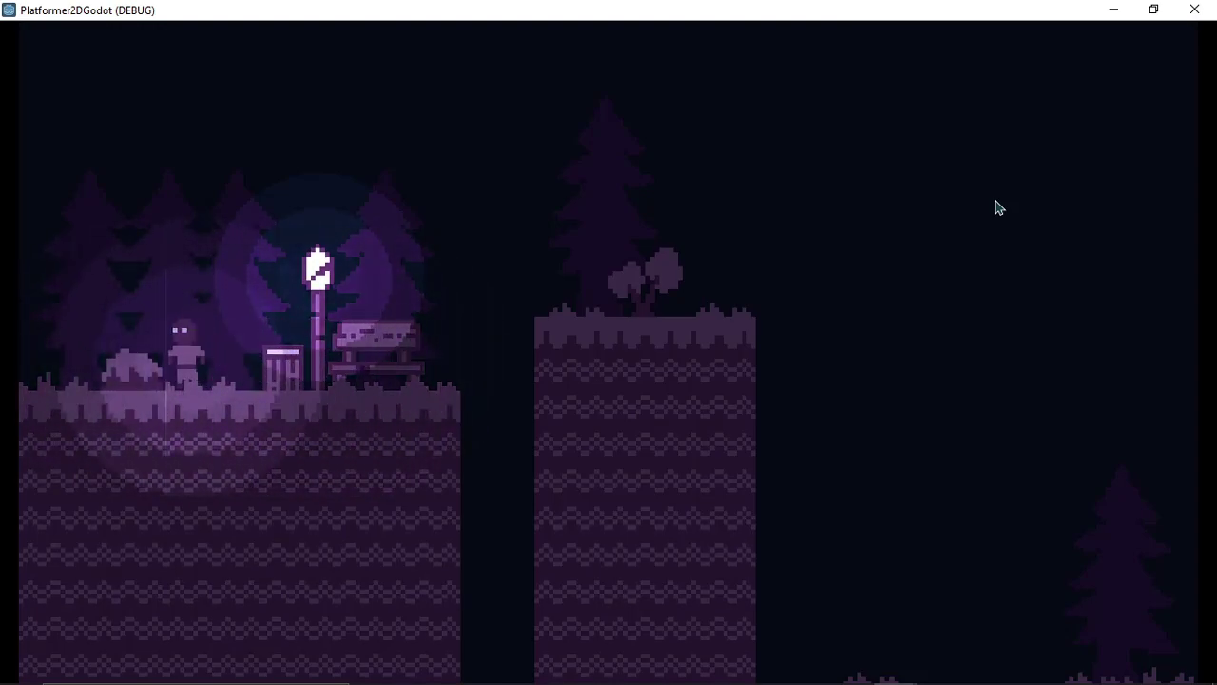
key("Right")
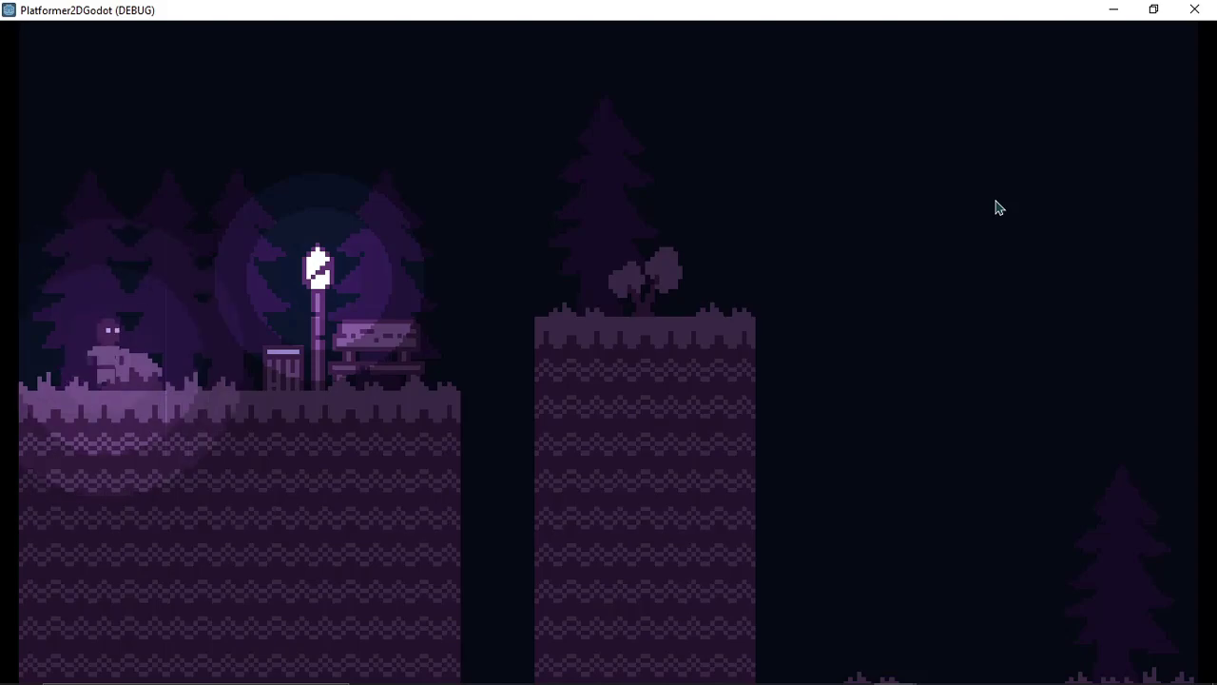
- Jump the player across the gap to the right platform and back to the bench
key("space")
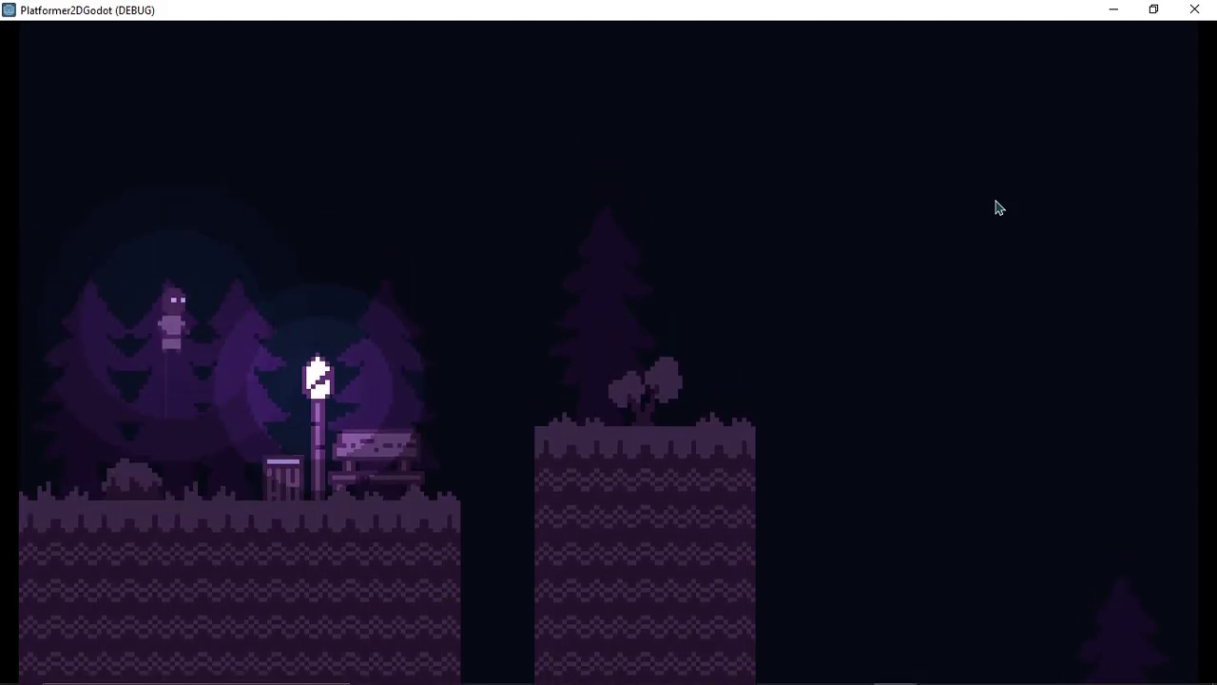
key("space")
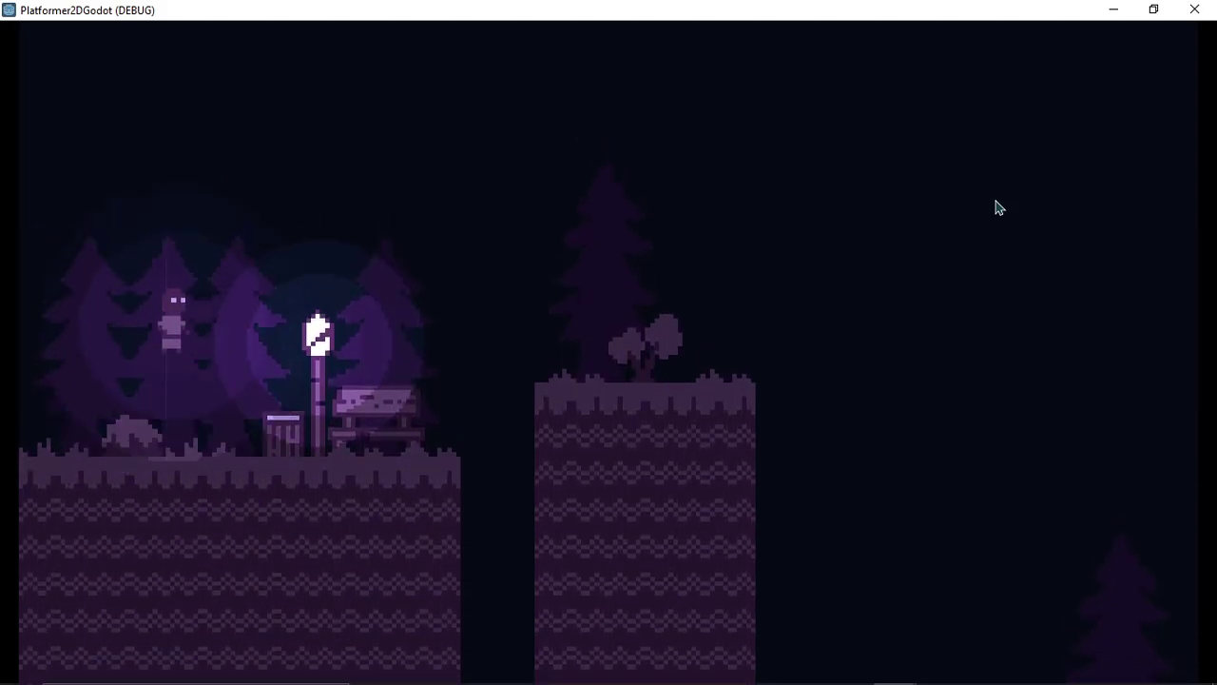
key("Right")
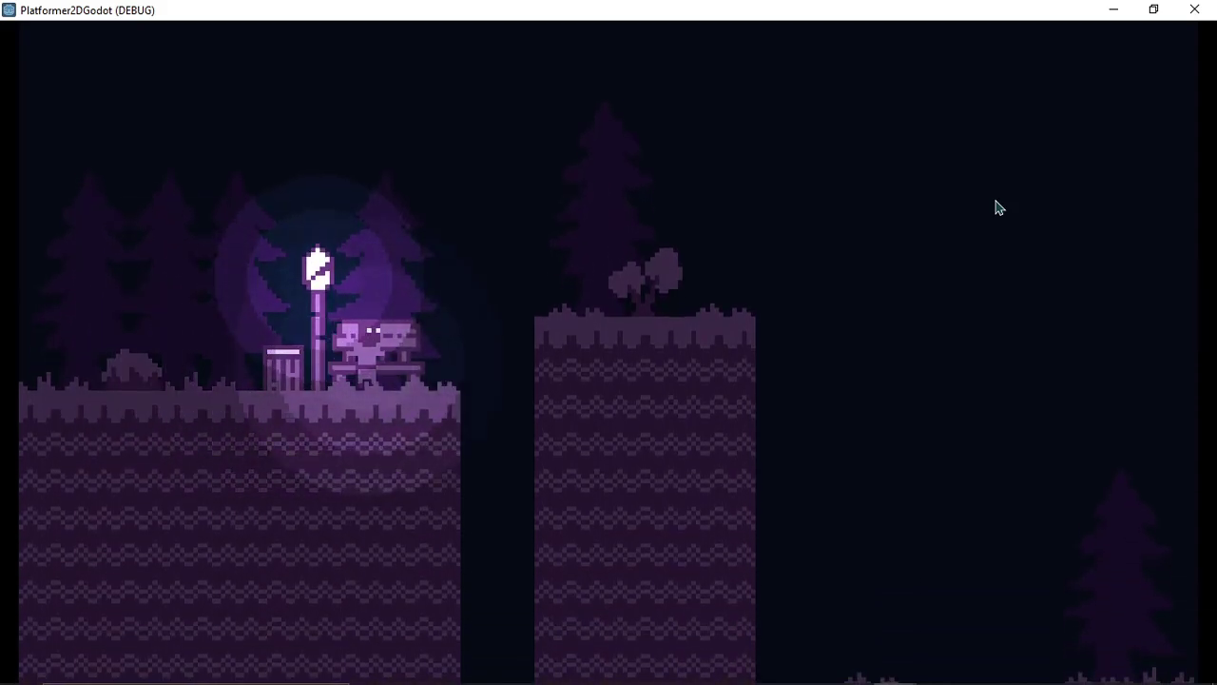
key("space")
key("Right")
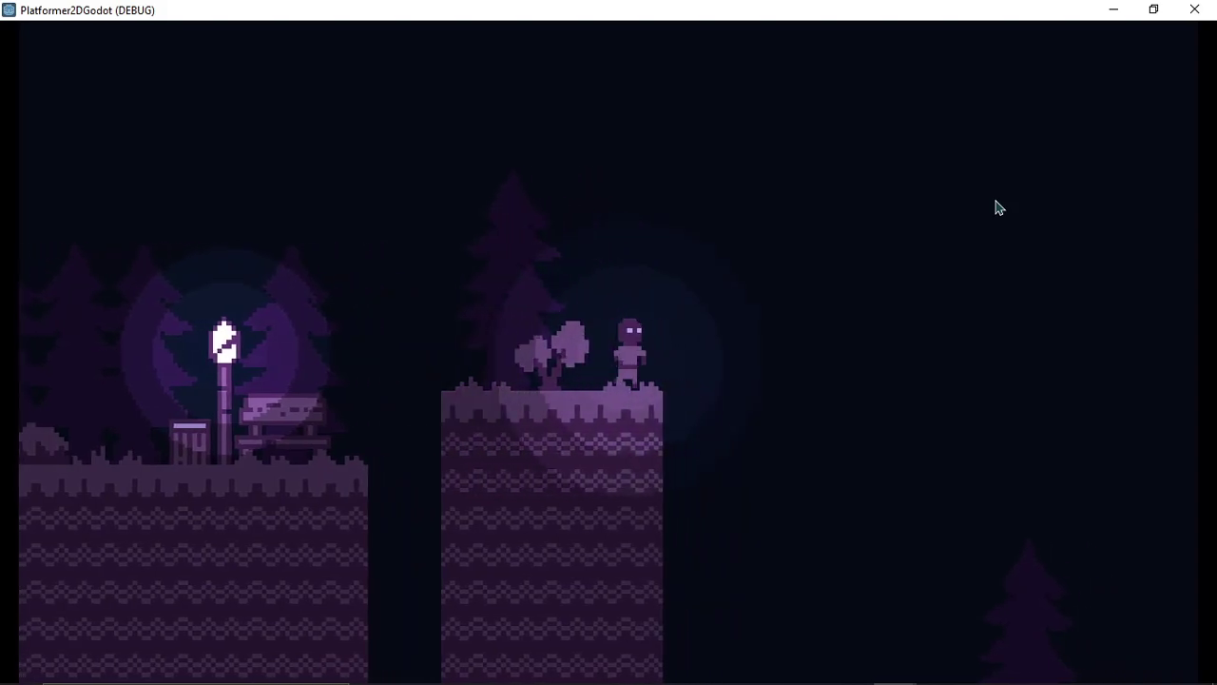
key("Left")
key("space")
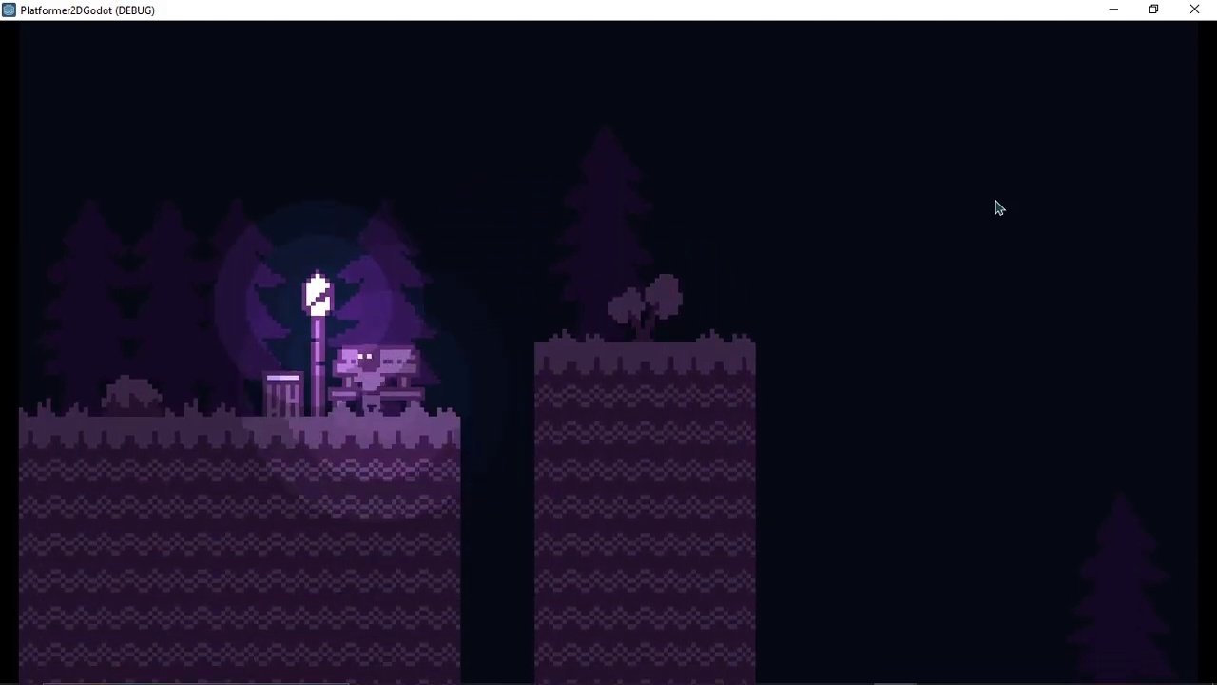
key("Left")
key("Right")
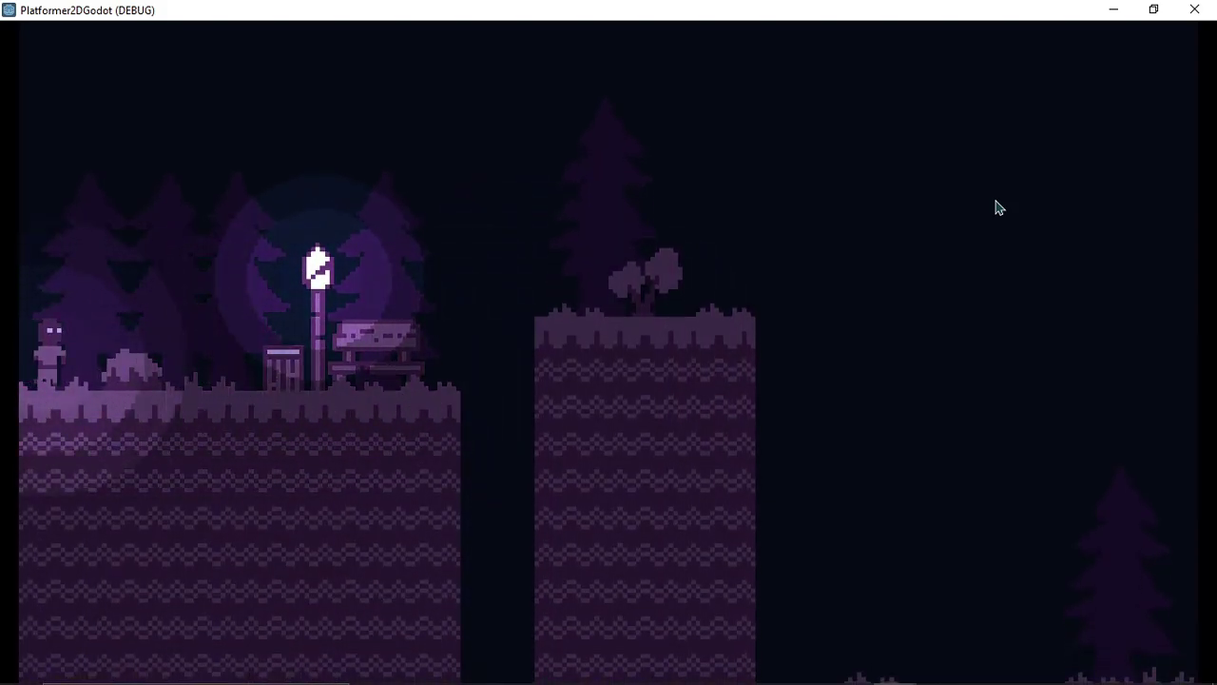
key("Right")
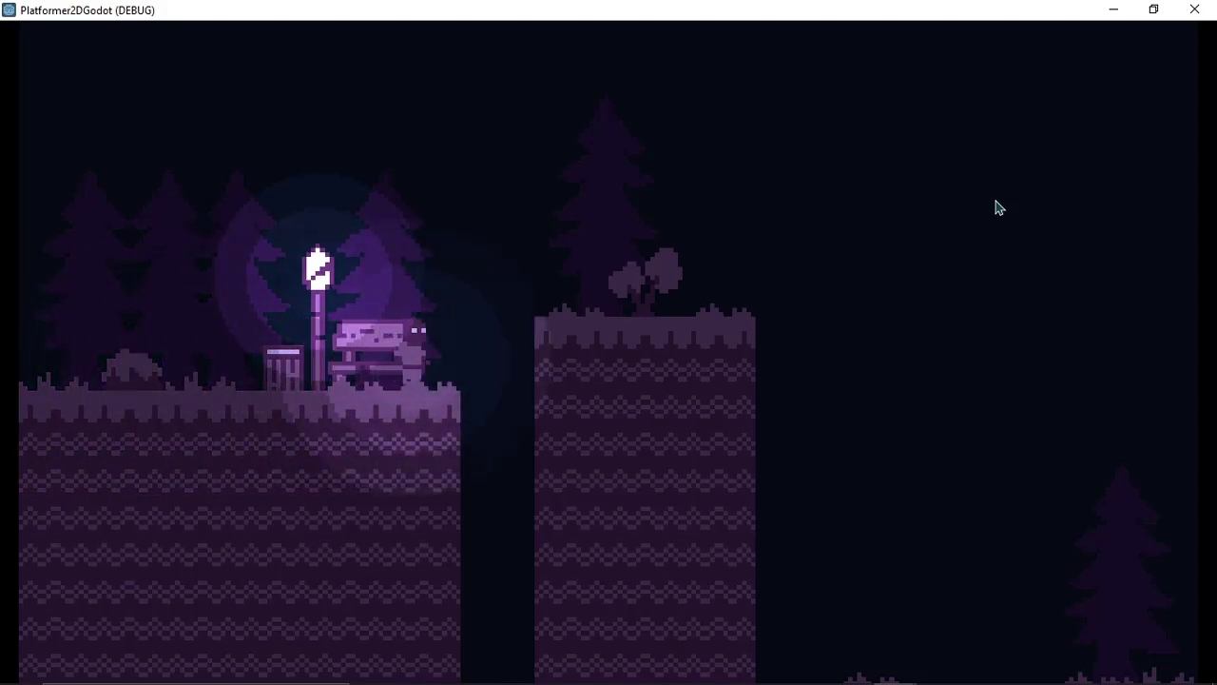
- Run and jump right across the platforms into the pit, then close the game
key("Right")
key("space")
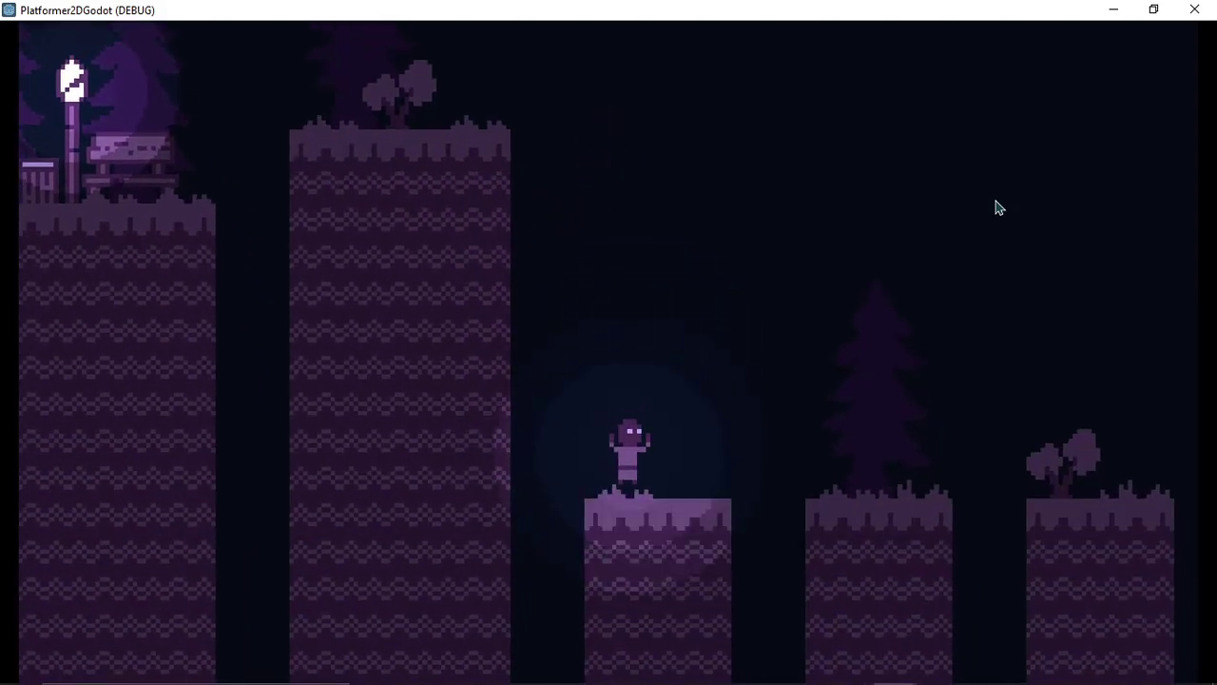
key("Right")
key("space")
key("space")
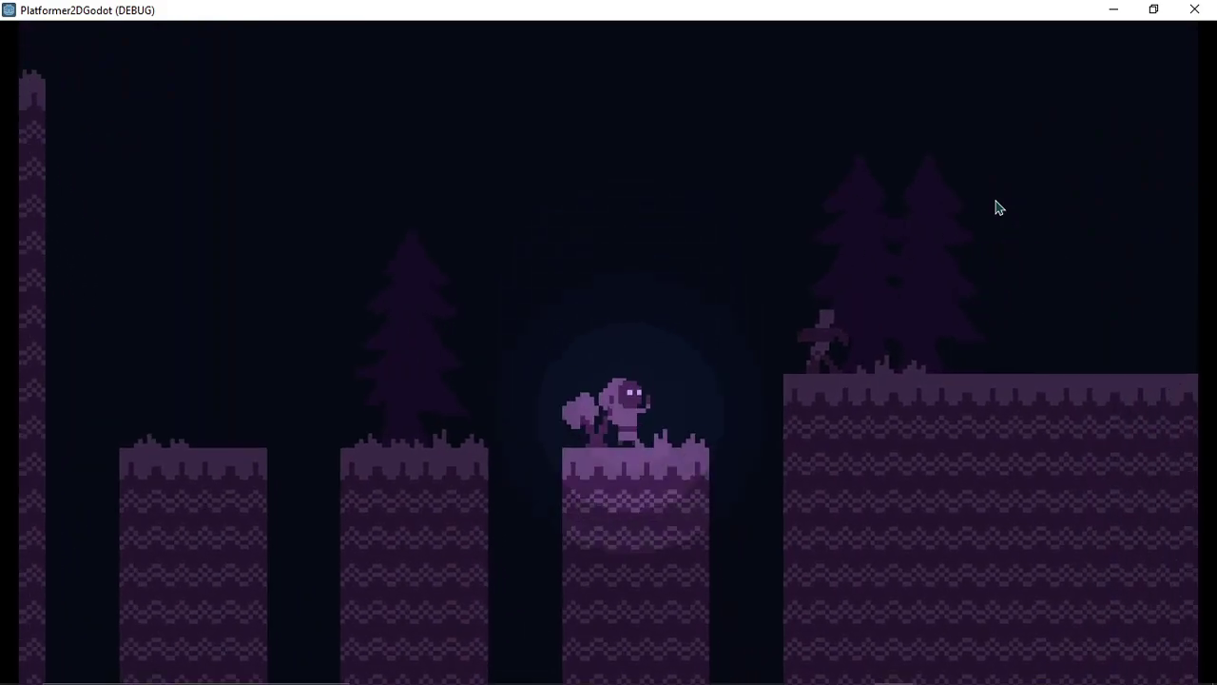
key("Right")
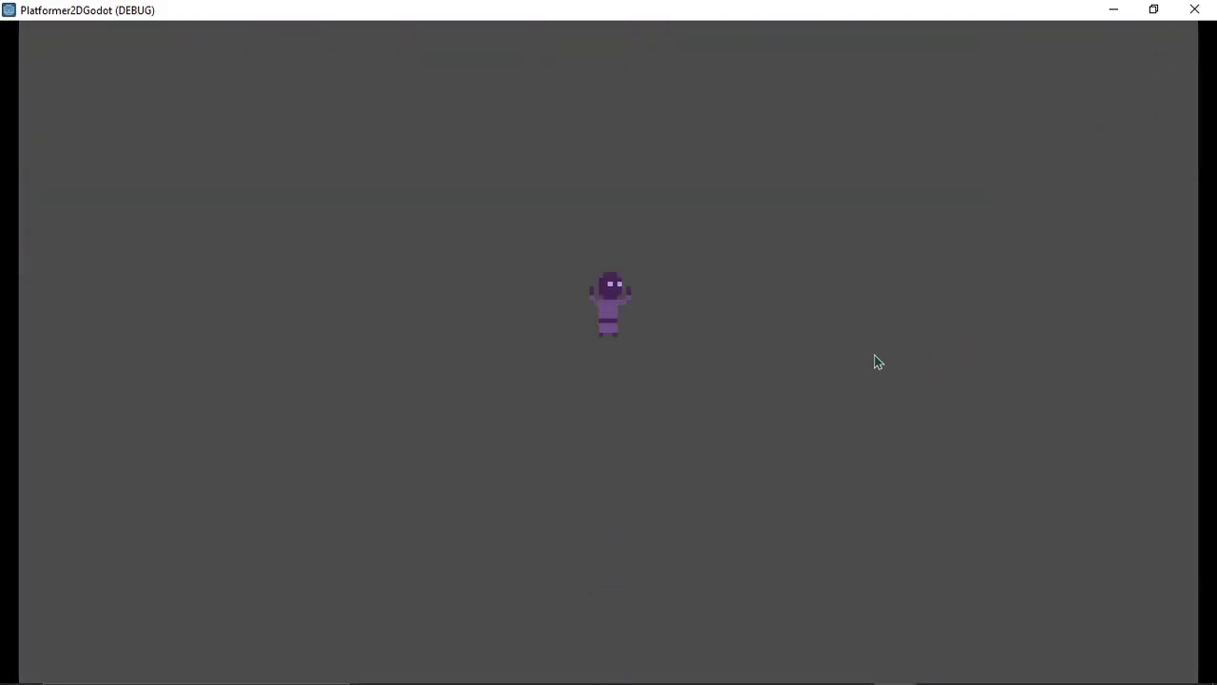
key("alt+F4")
- Zoom the level canvas in and out around the lamp post
scroll(476, 467, "up", 5)
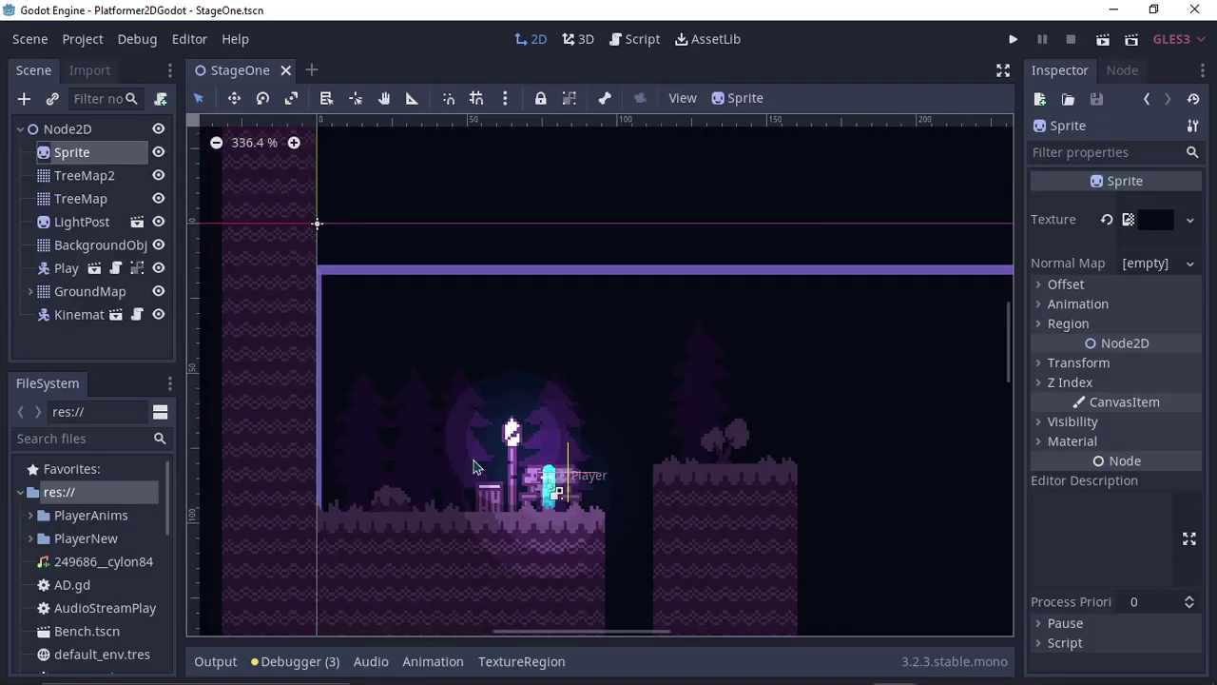
scroll(385, 438, "up", 3)
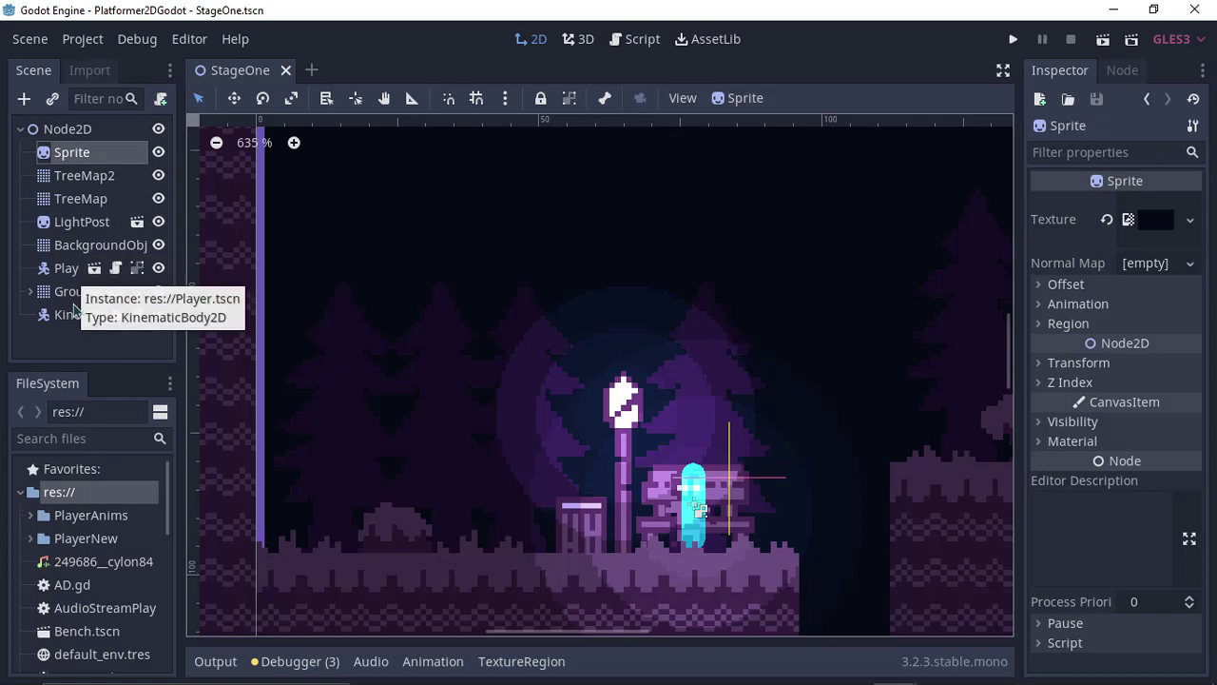
scroll(868, 400, "down", 3)
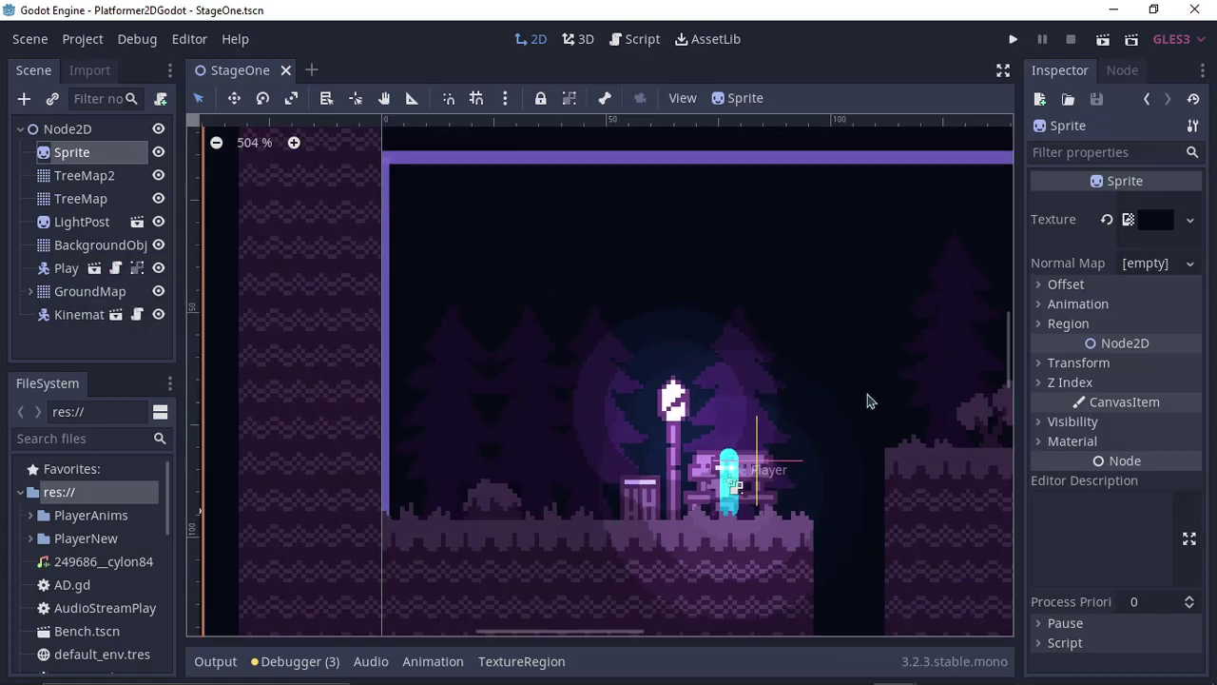
scroll(867, 400, "down", 6)
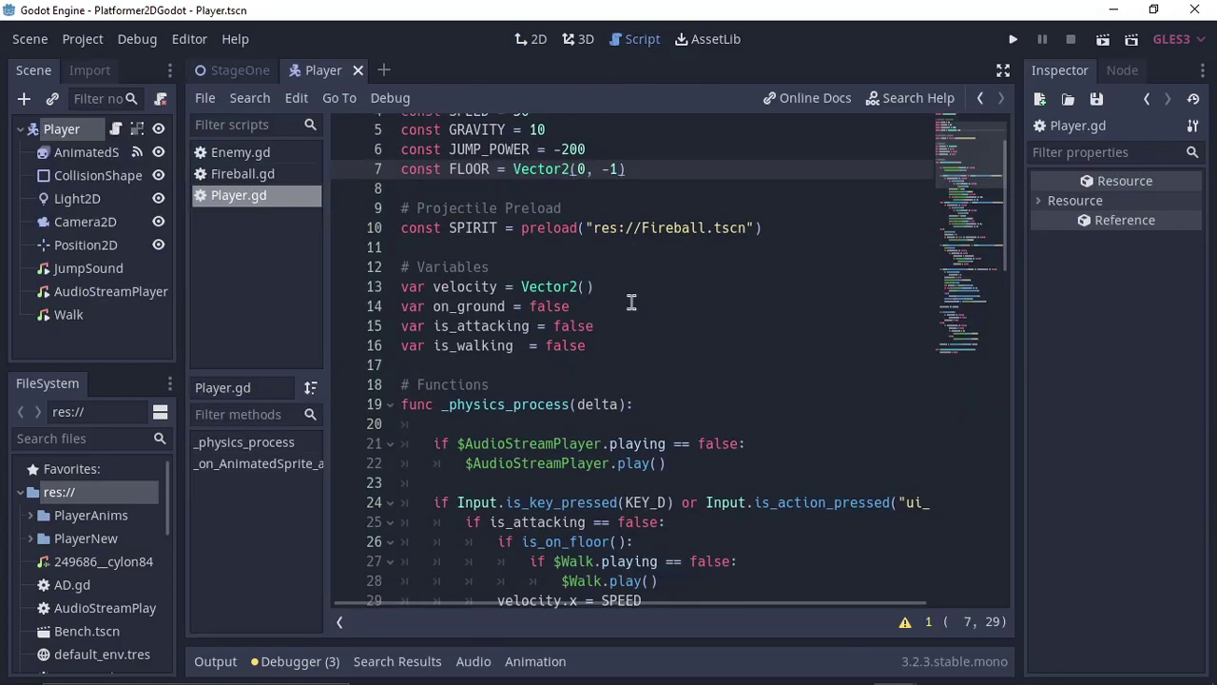
scroll(630, 303, "down", 8)
scroll(631, 302, "up", 9)
scroll(632, 304, "down", 17)
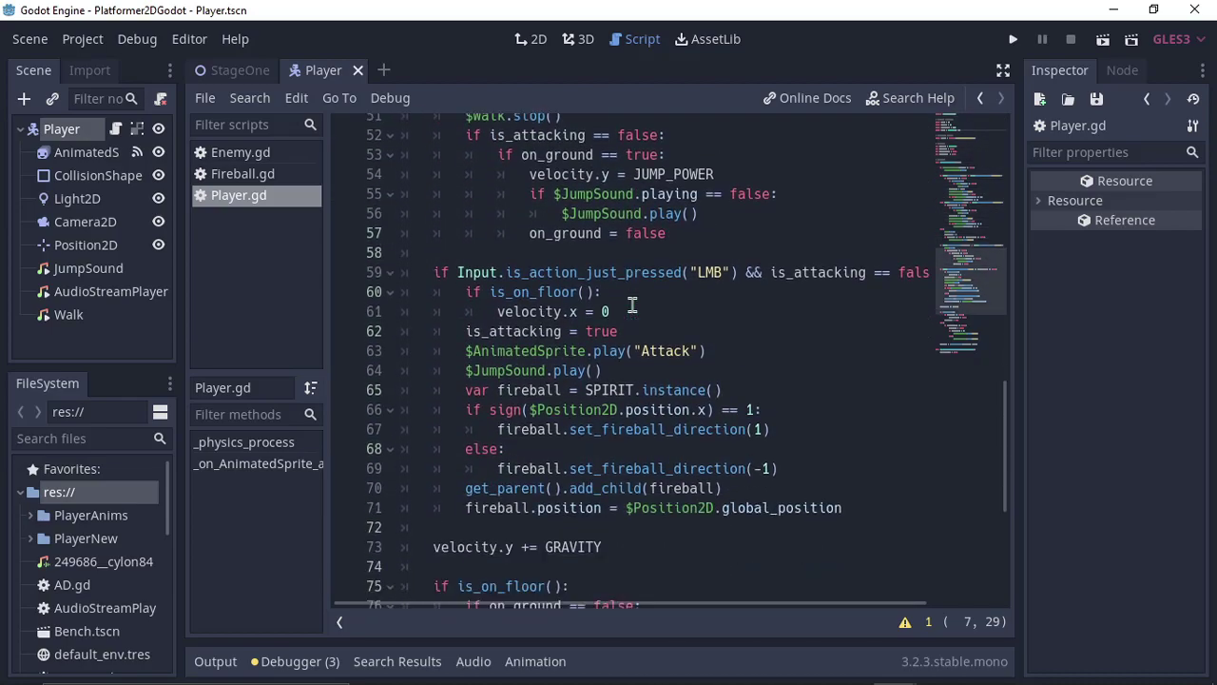
- Scroll through Player.gd's movement and attack code, then return to the StageOne scene tab
scroll(633, 304, "down", 6)
scroll(632, 305, "up", 9)
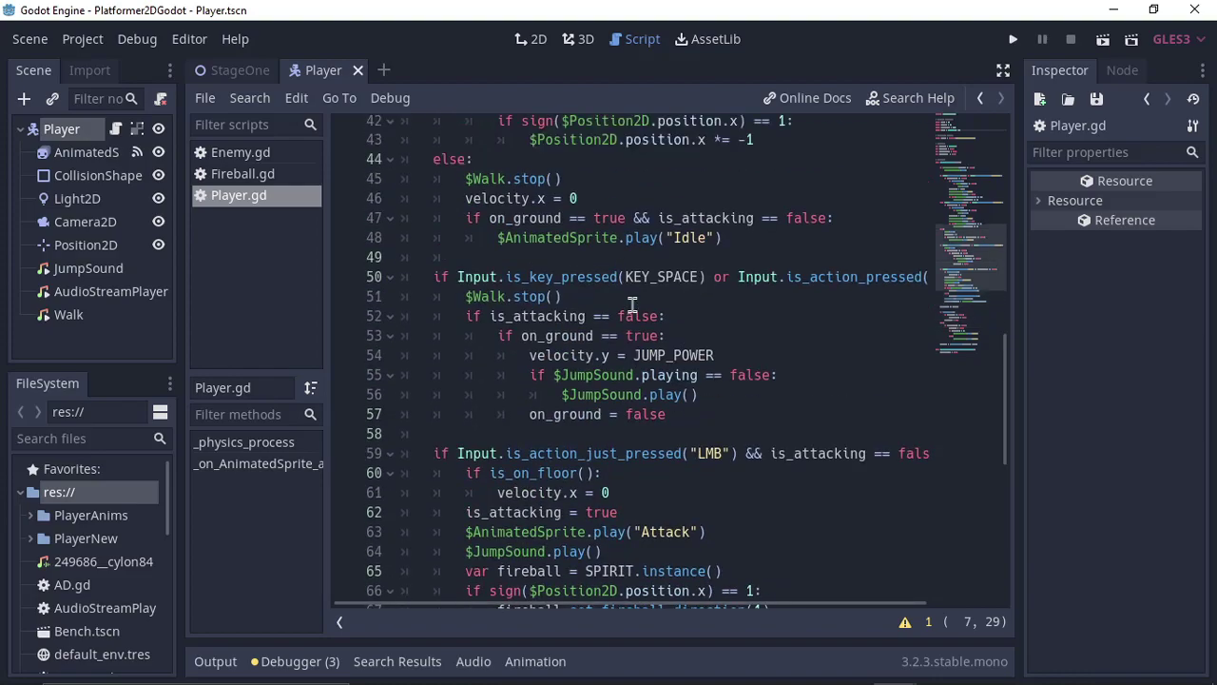
scroll(632, 305, "up", 14)
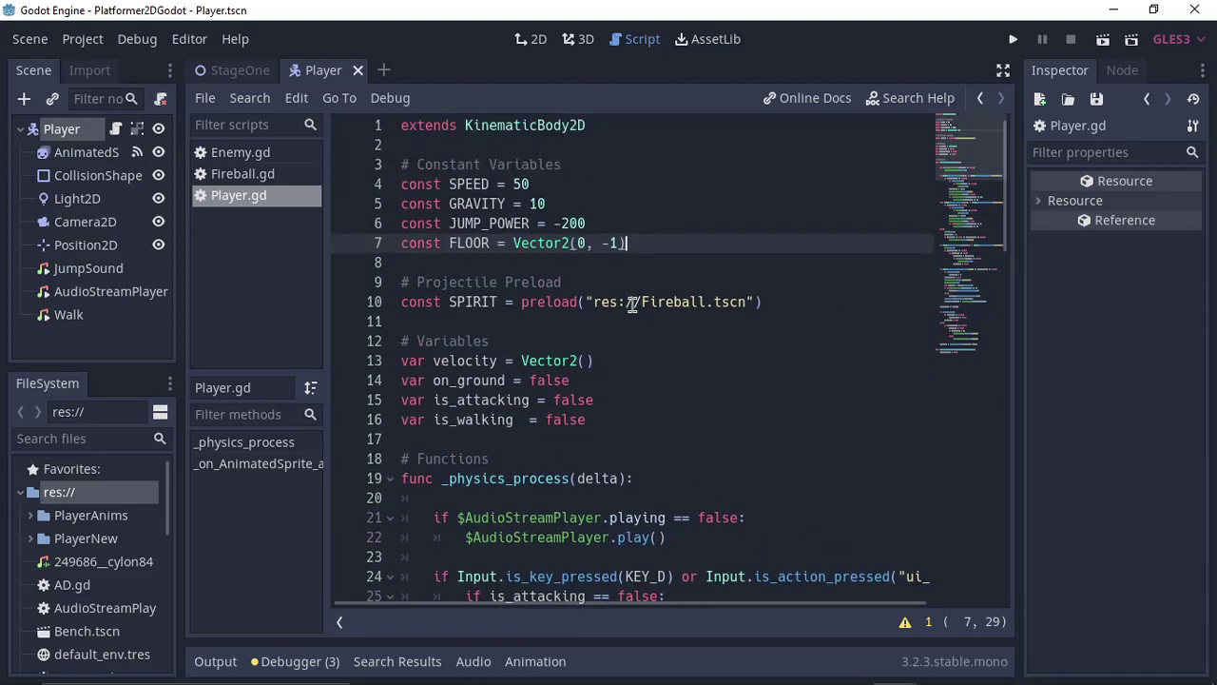
scroll(633, 304, "down", 18)
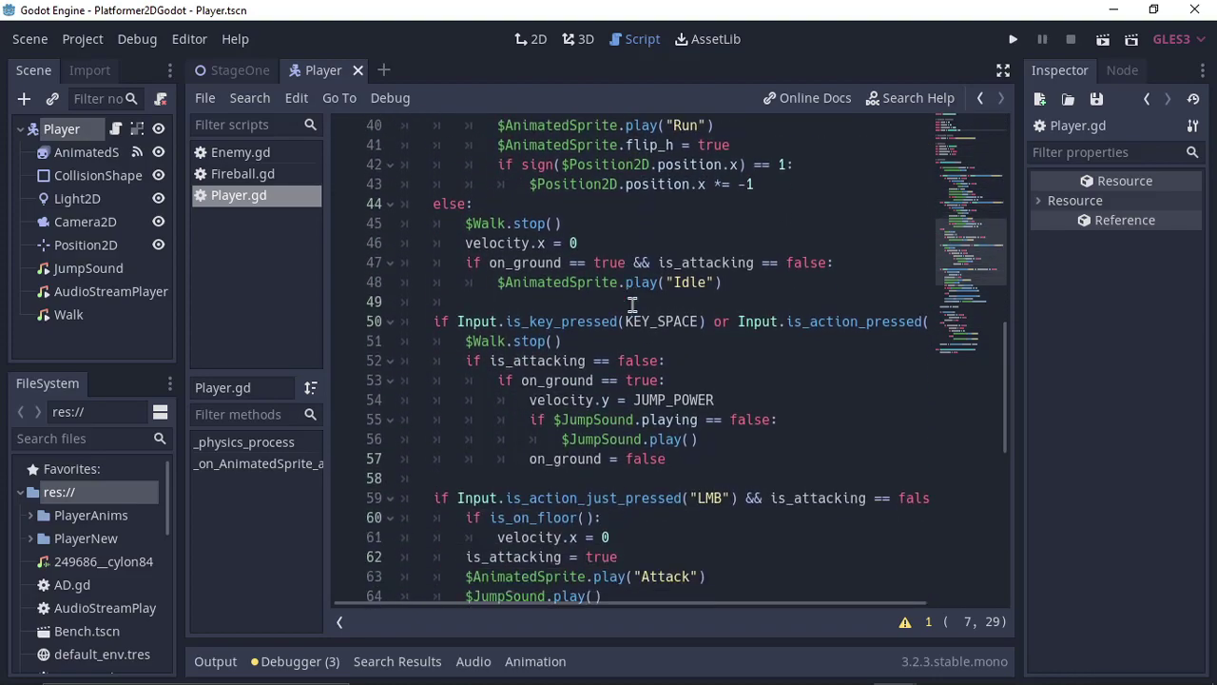
scroll(633, 305, "down", 4)
scroll(632, 304, "up", 17)
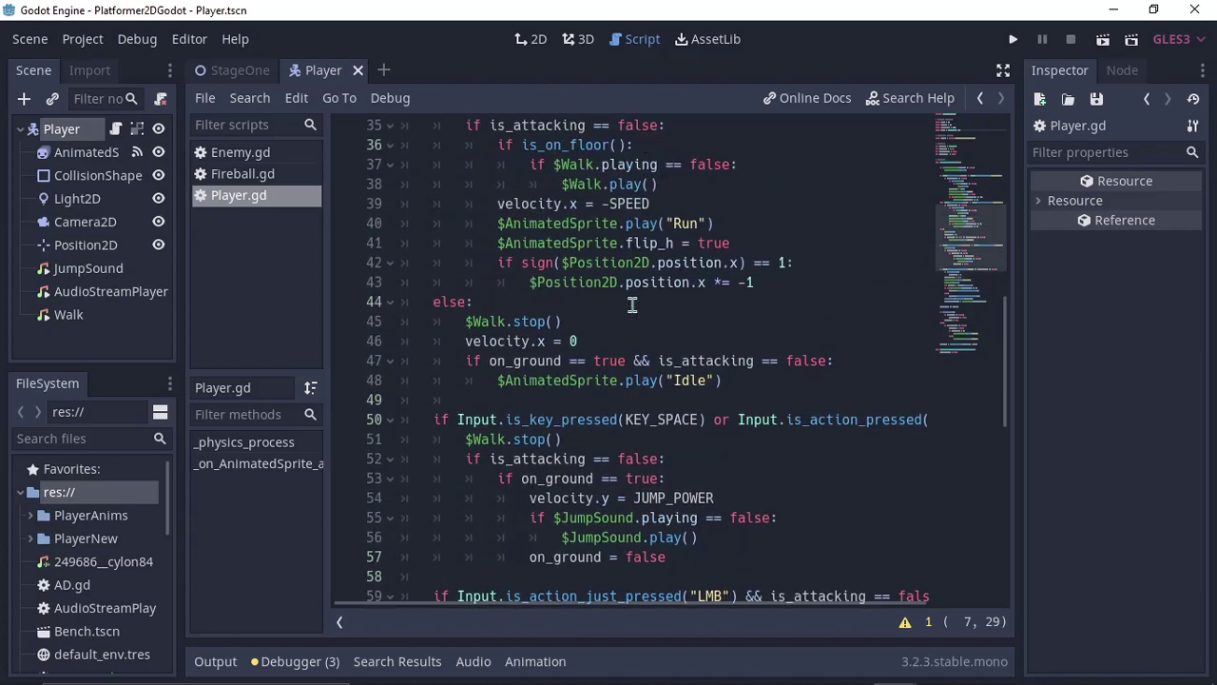
scroll(632, 302, "up", 5)
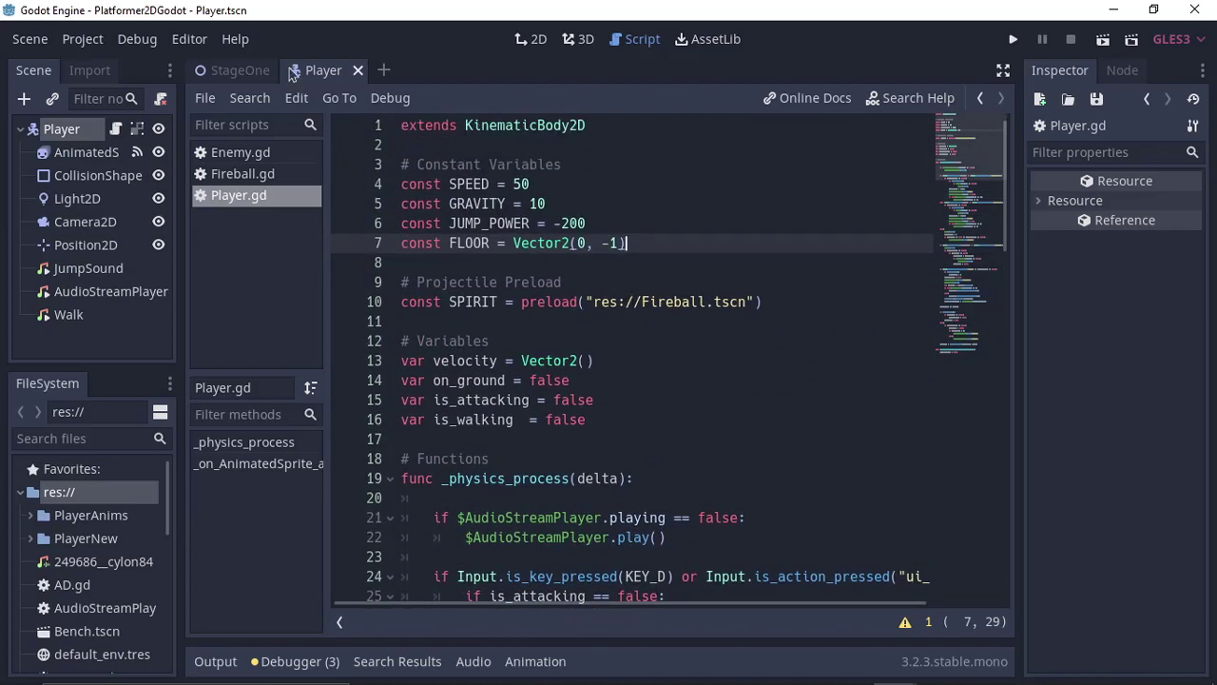
left_click(243, 72)
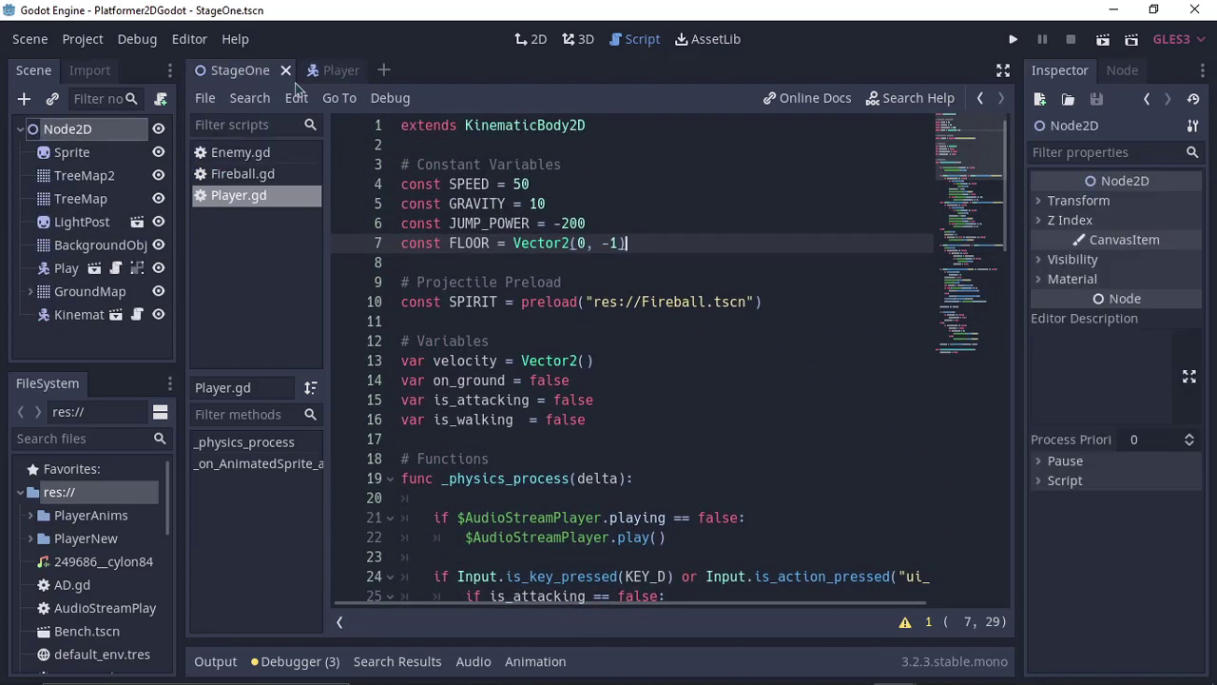
- Select Node2D in StageOne and pan around the level in the 2D view
left_click(76, 131)
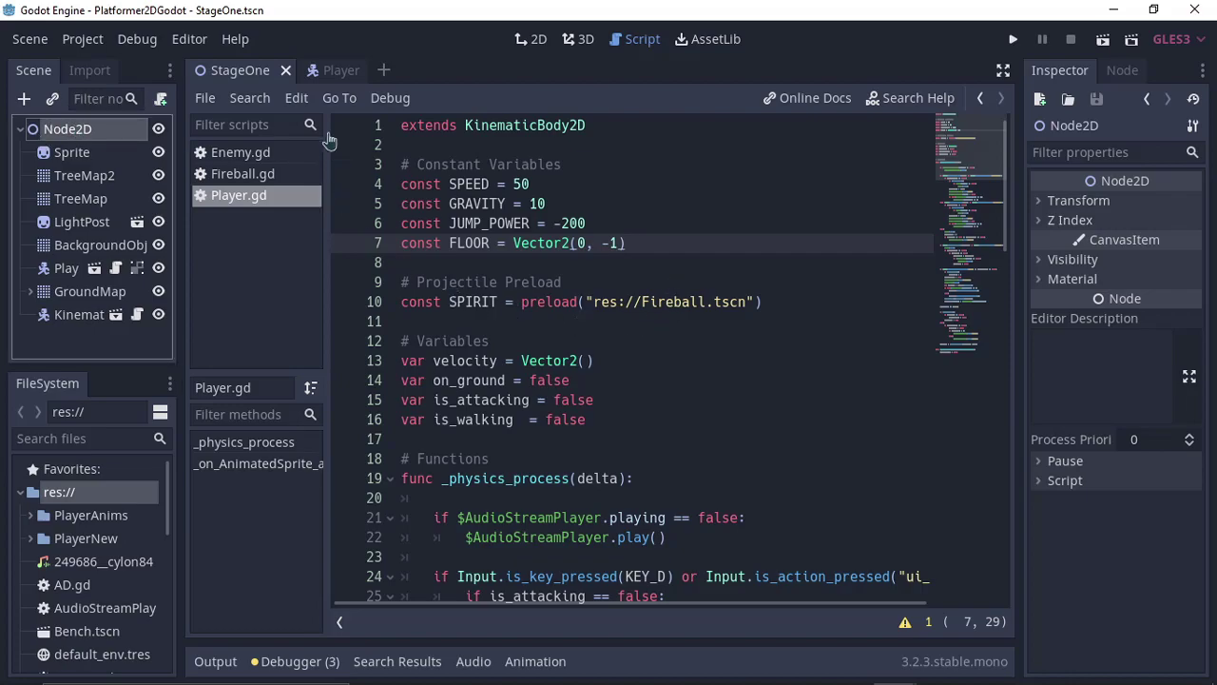
left_click(530, 40)
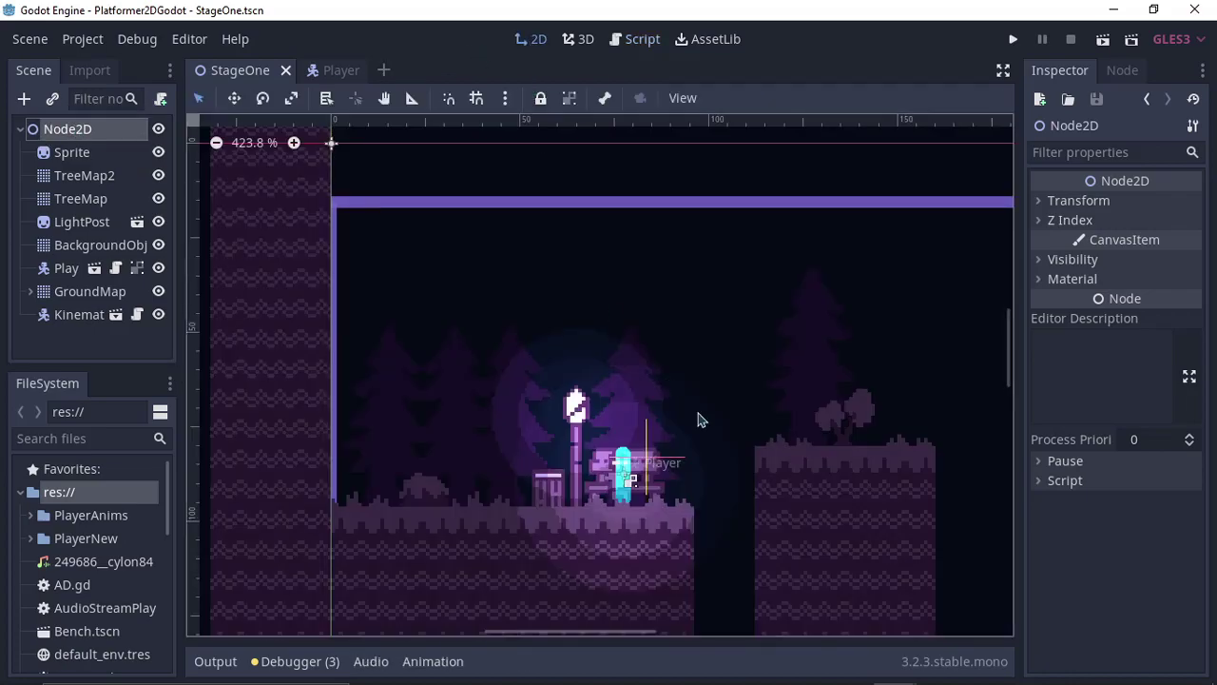
scroll(698, 421, "down", 2)
middle_click_drag(698, 422, 303, 244)
middle_click_drag(841, 321, 384, 306)
scroll(588, 419, "up", 2)
scroll(588, 418, "up", 2)
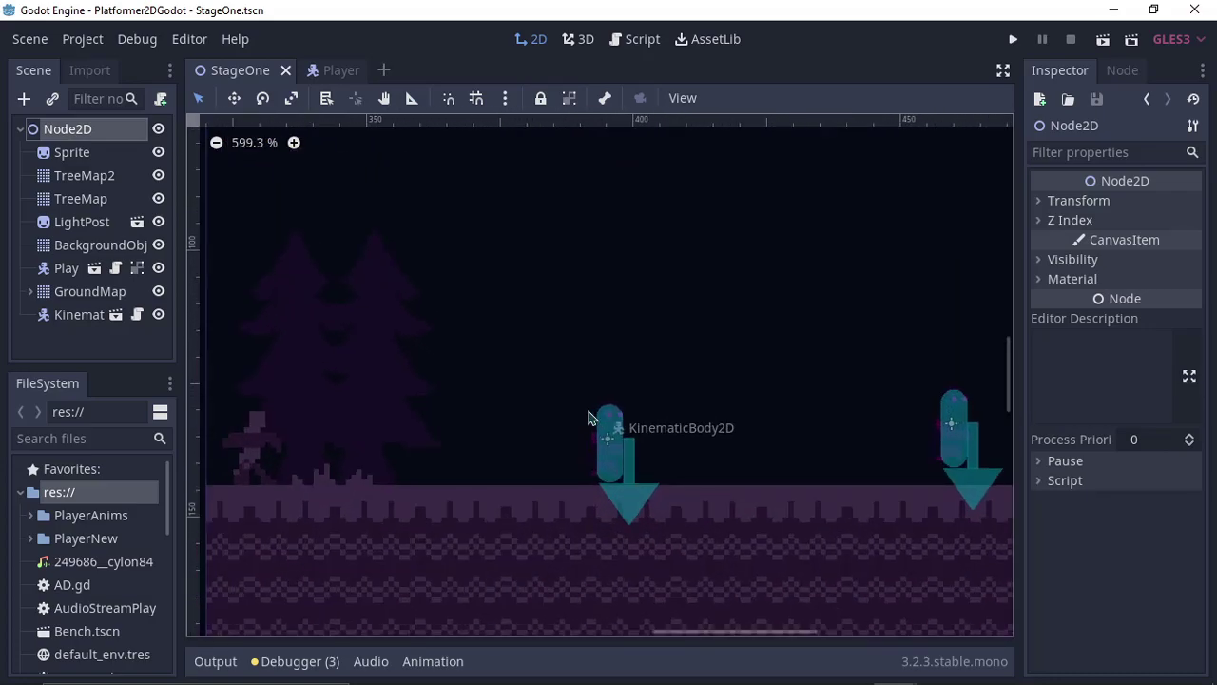
scroll(614, 486, "up", 1)
middle_click_drag(489, 467, 637, 488)
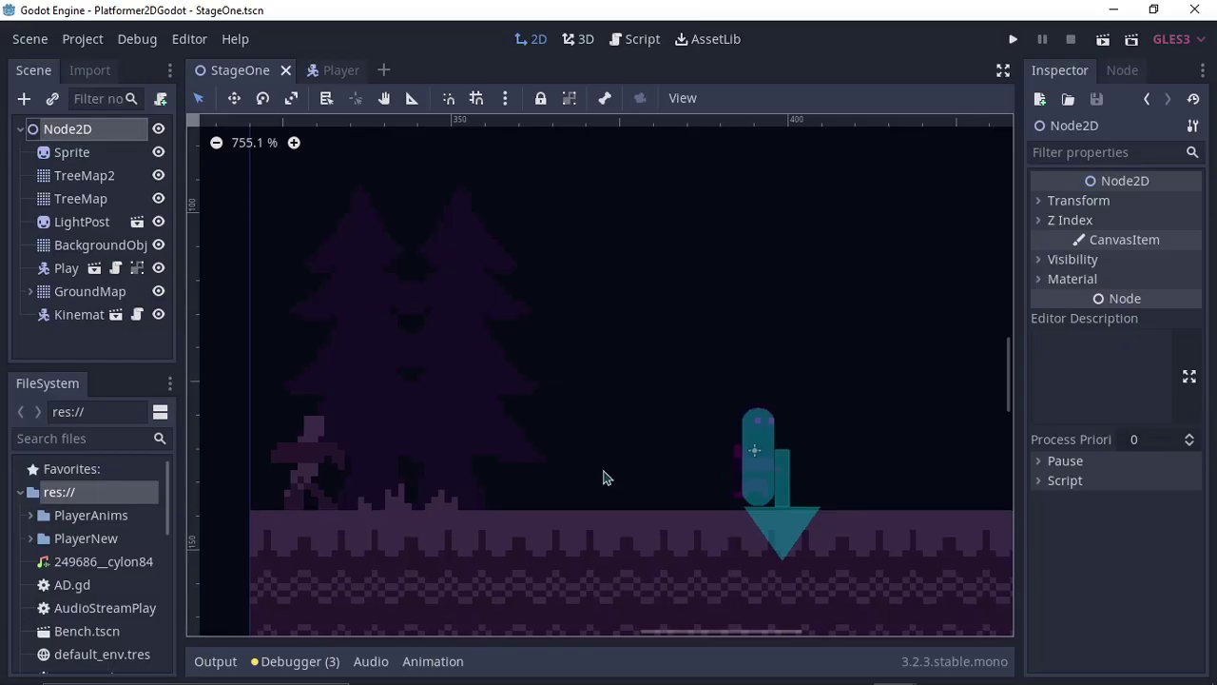
- Zoom in on the enemy and open its Enemy.tscn scene for editing
middle_click_drag(603, 476, 466, 442)
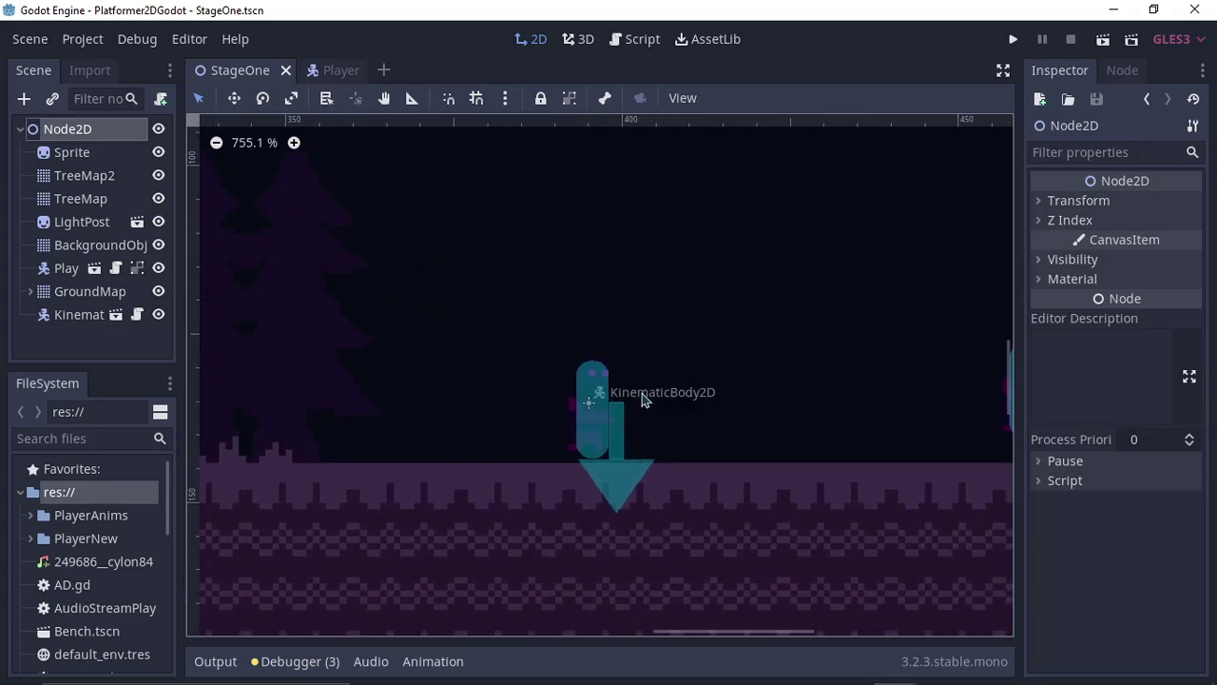
scroll(647, 365, "up", 4)
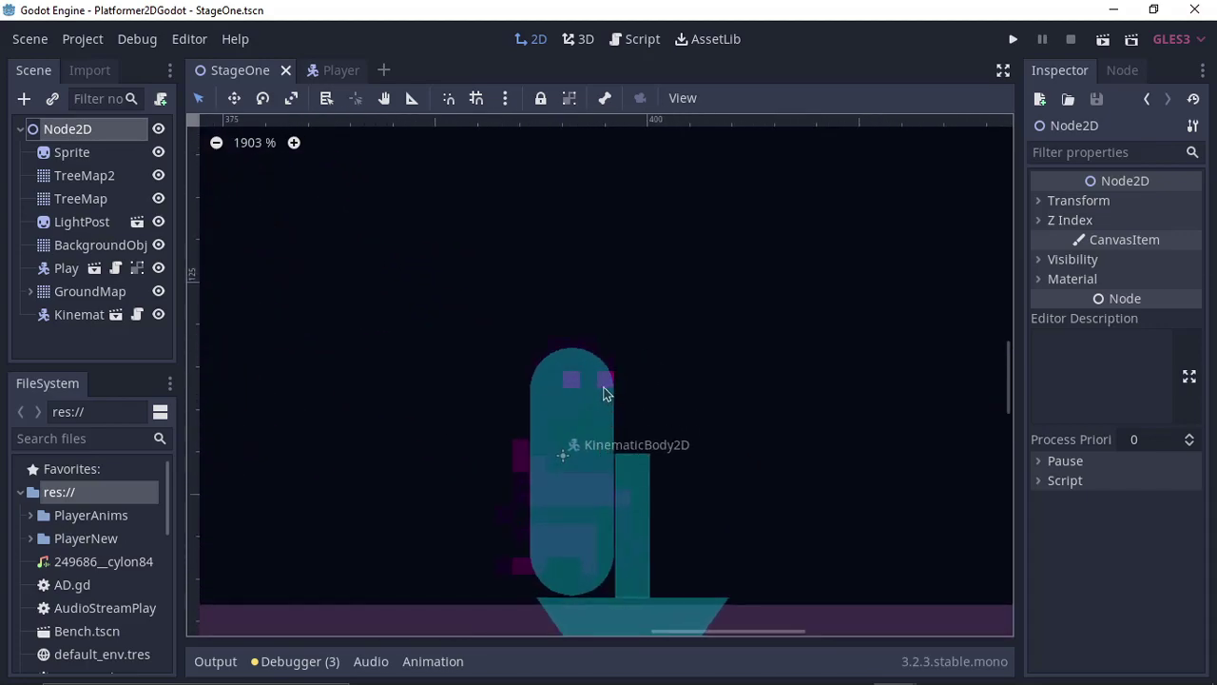
scroll(598, 447, "up", 3)
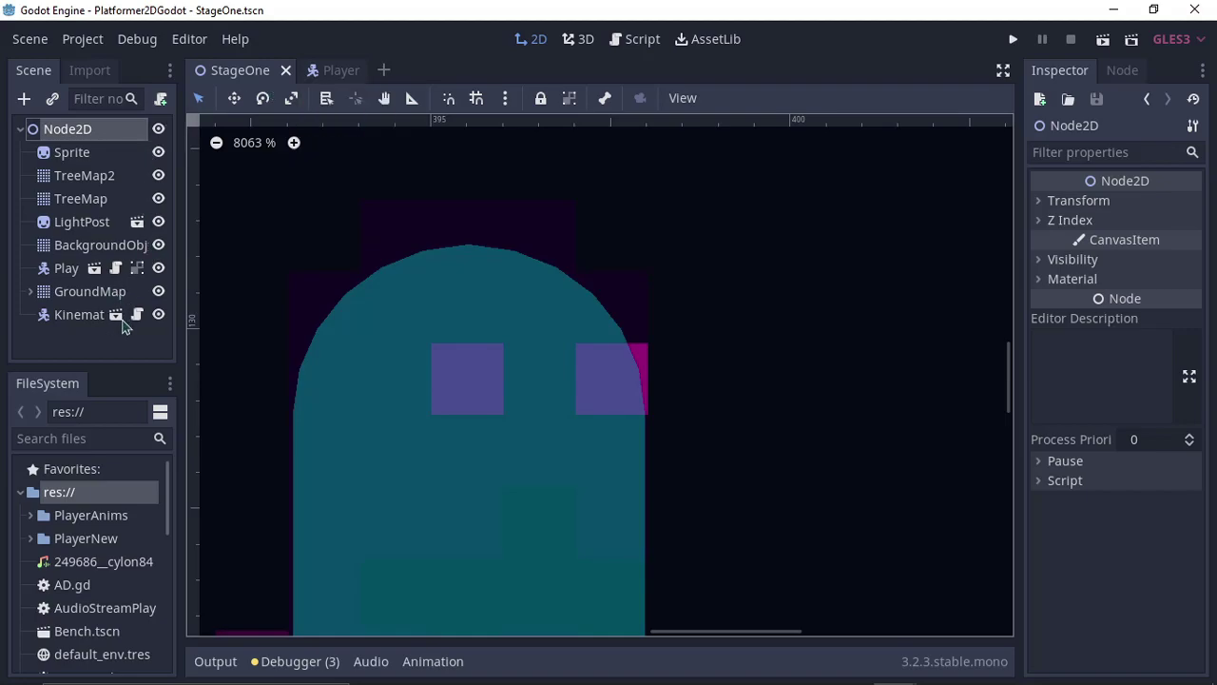
left_click(115, 315)
scroll(647, 337, "up", 2)
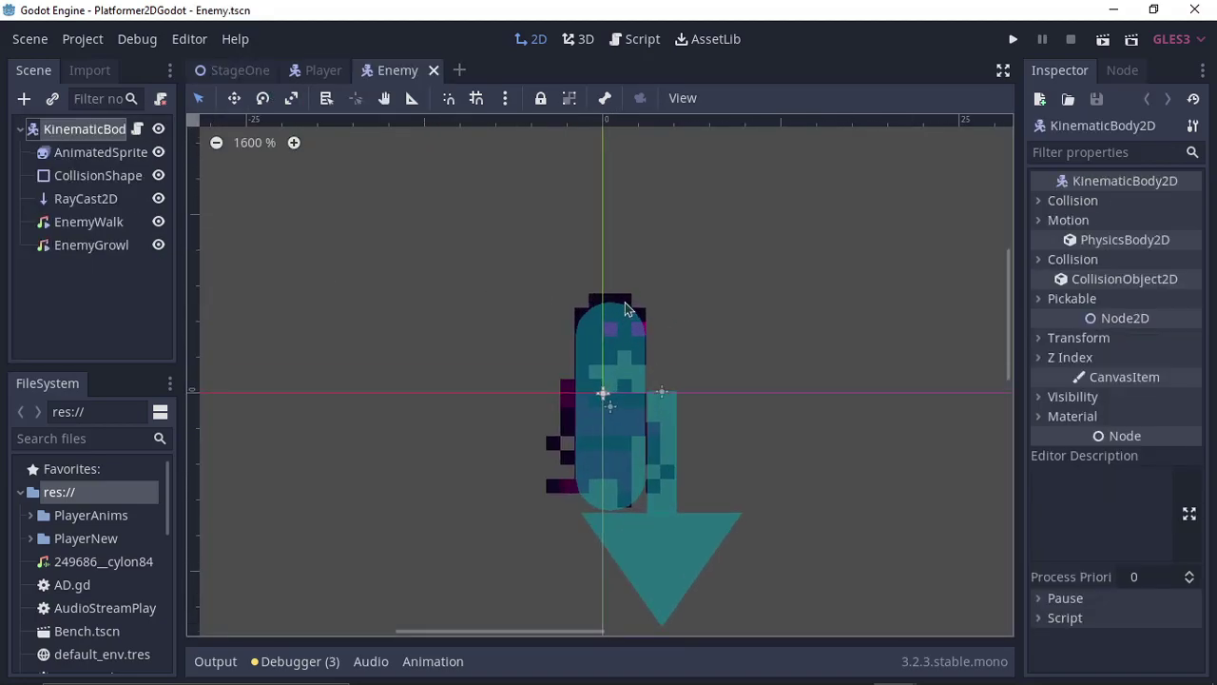
- Add a Light2D child under the enemy's KinematicBody2D by searching 'ligh'
scroll(626, 307, "up", 4)
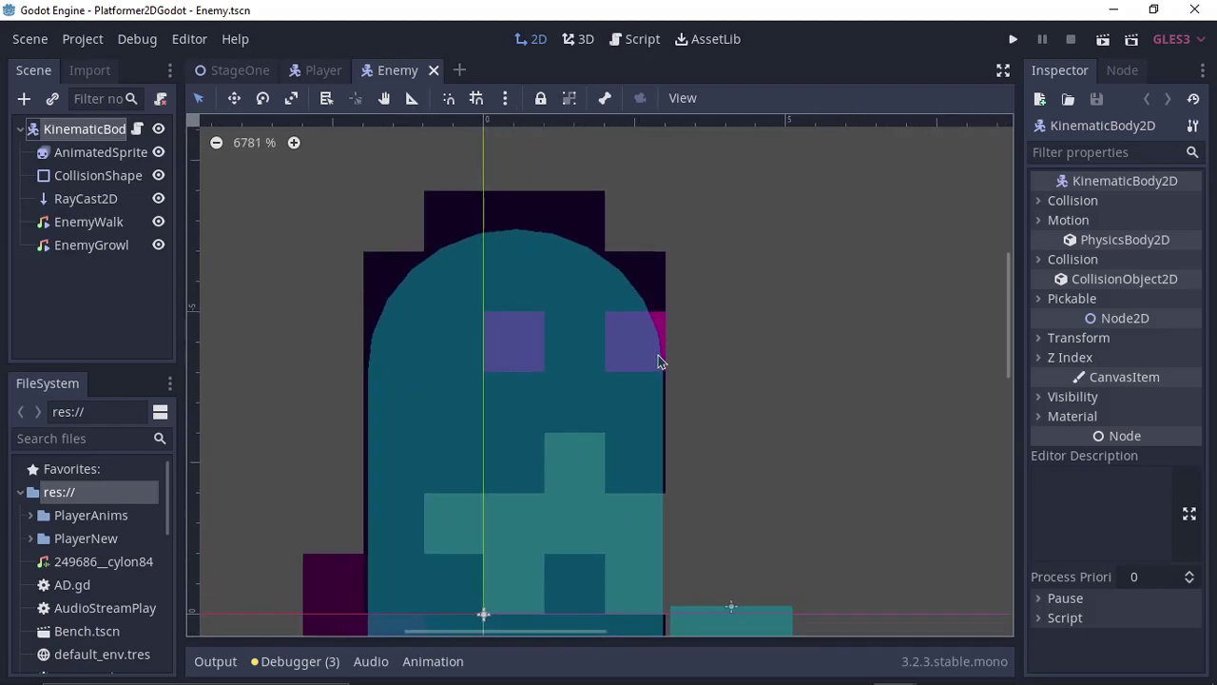
scroll(654, 352, "up", 1)
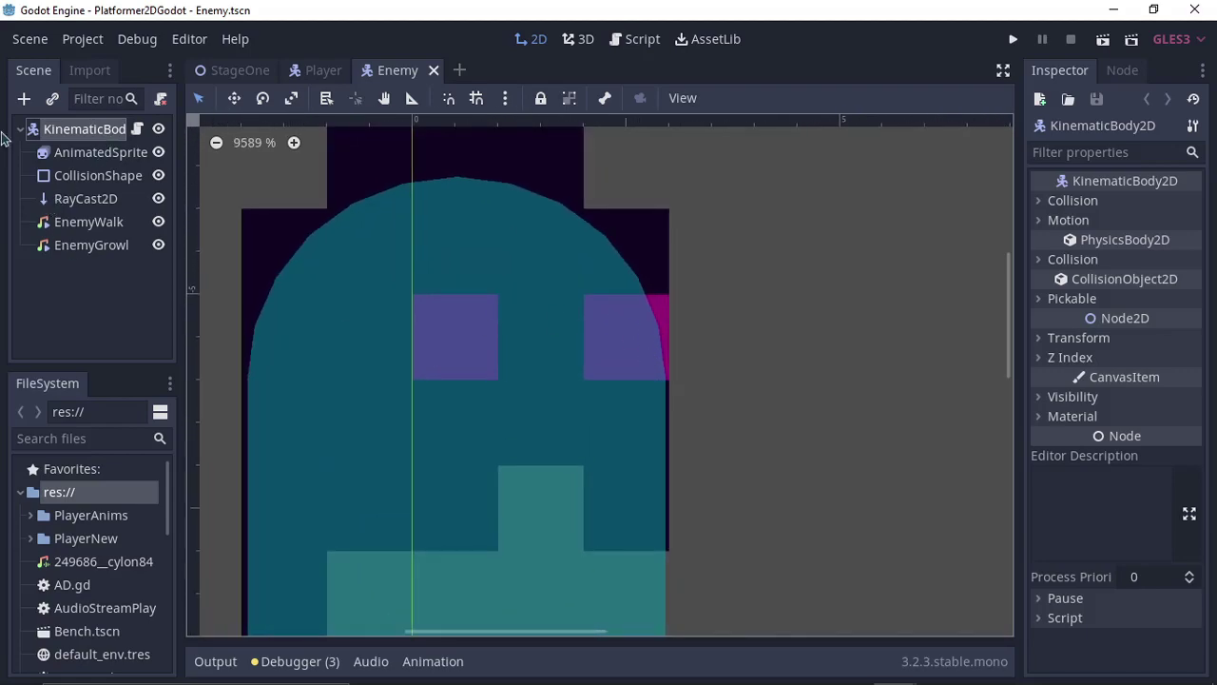
left_click(24, 99)
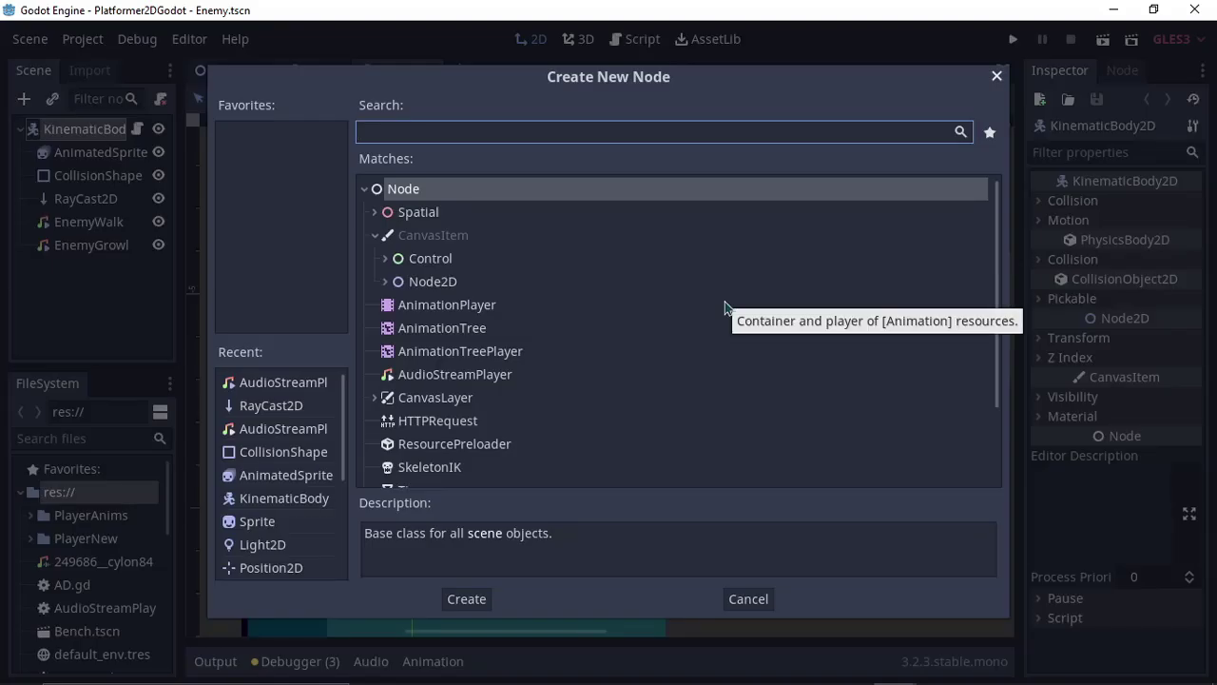
type("light")
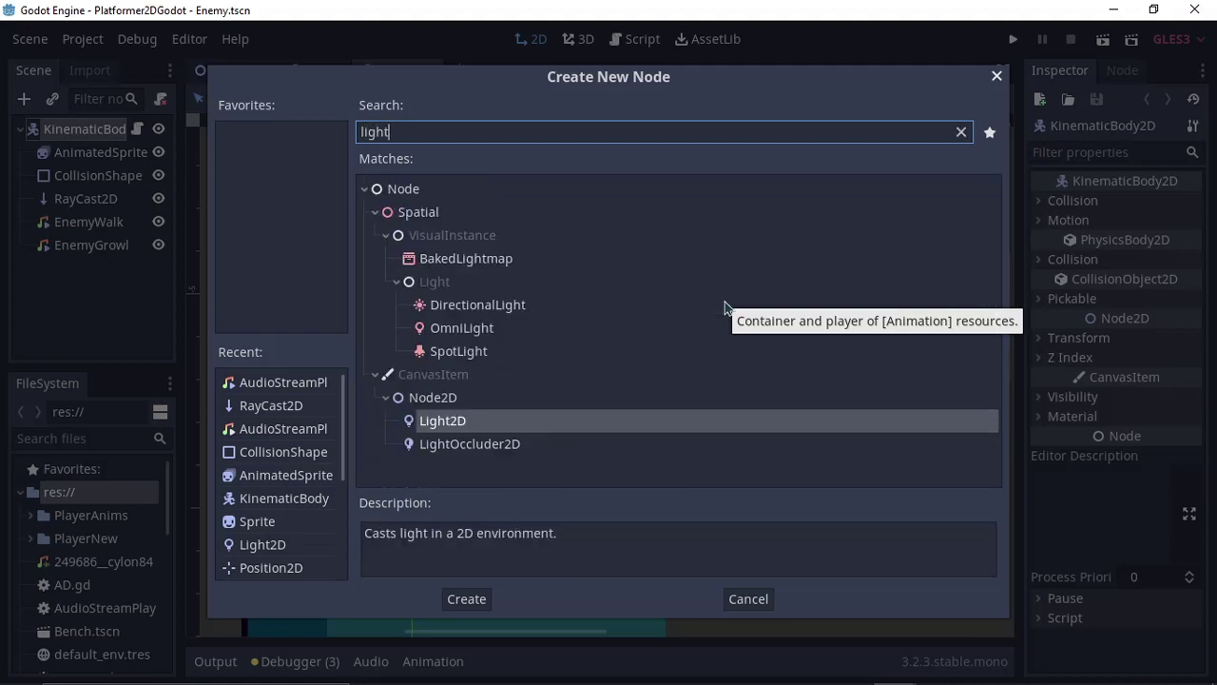
double_click(437, 420)
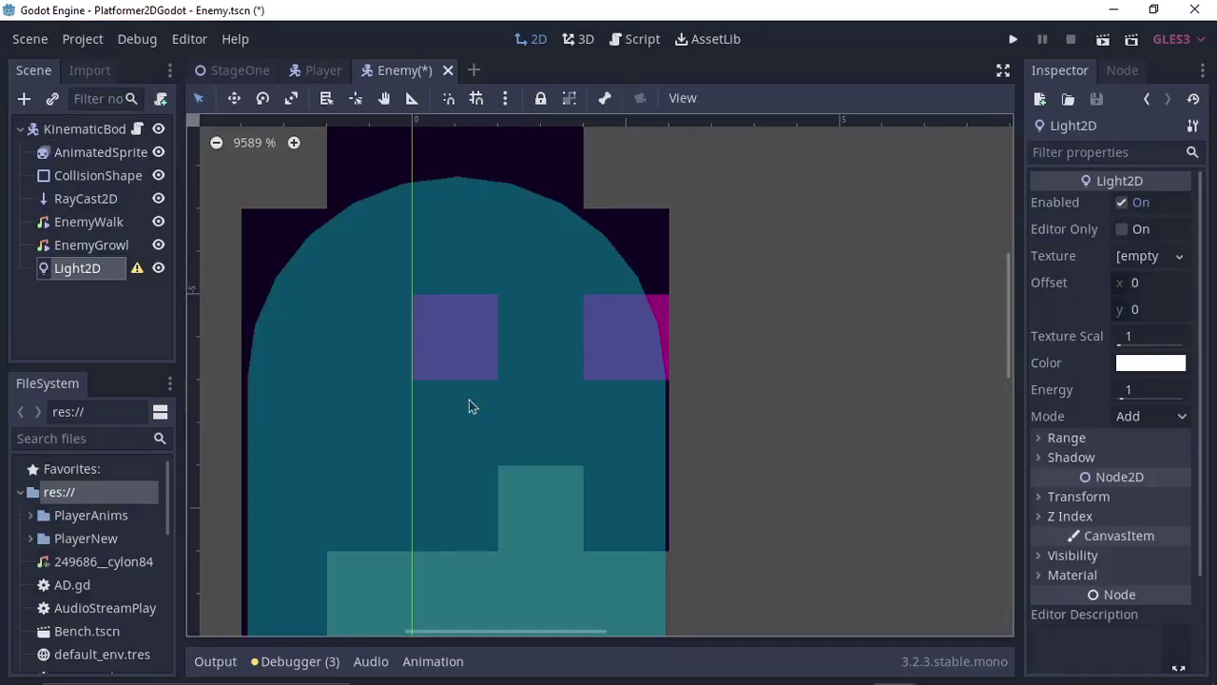
scroll(698, 375, "down", 10)
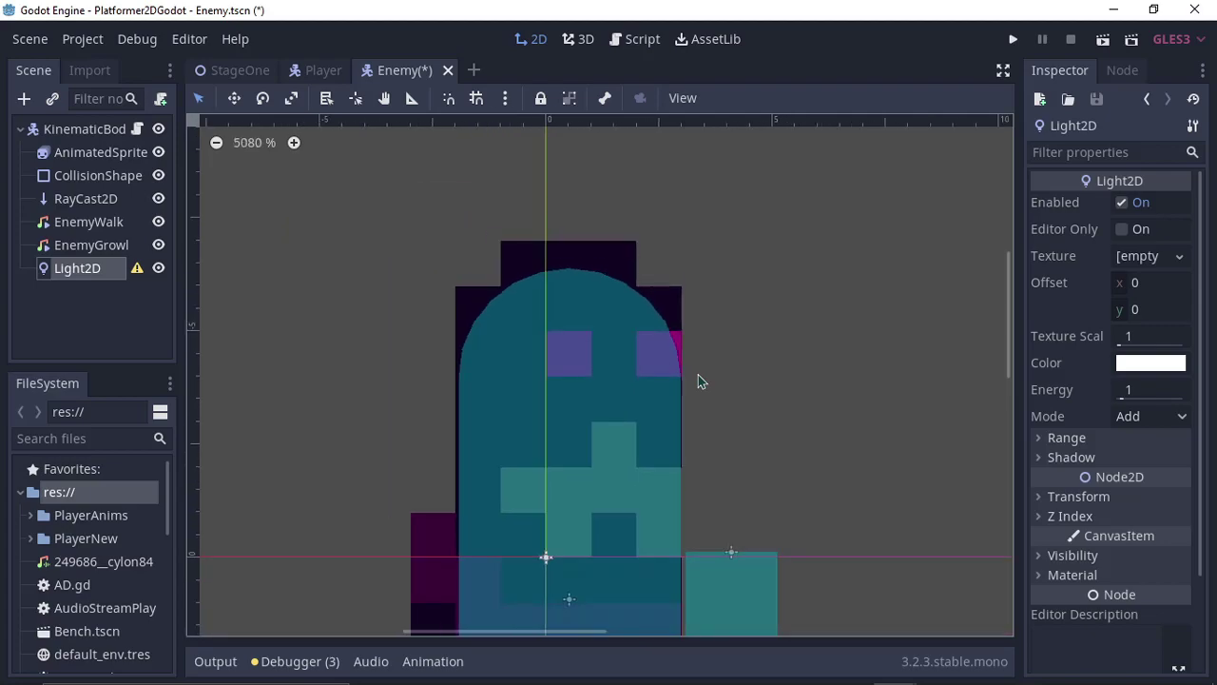
left_click(234, 98)
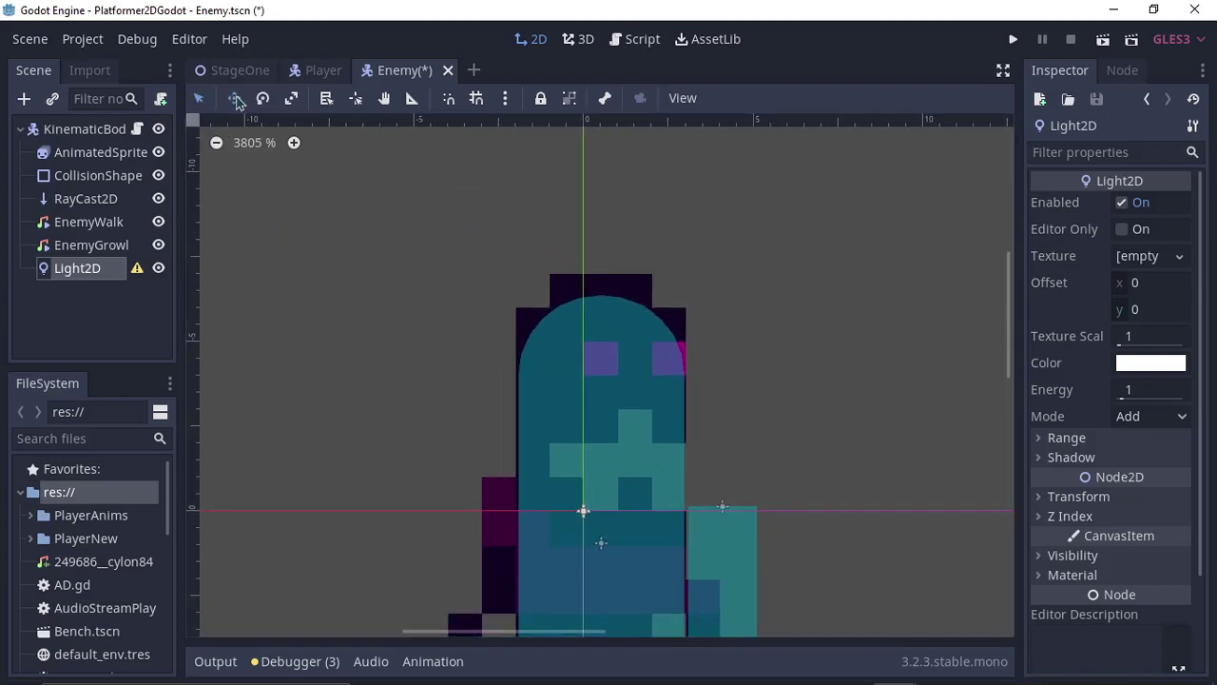
- Move the Light2D onto the enemy's eye and assign Light.png from PlayerNew as its texture
left_click_drag(761, 425, 775, 273)
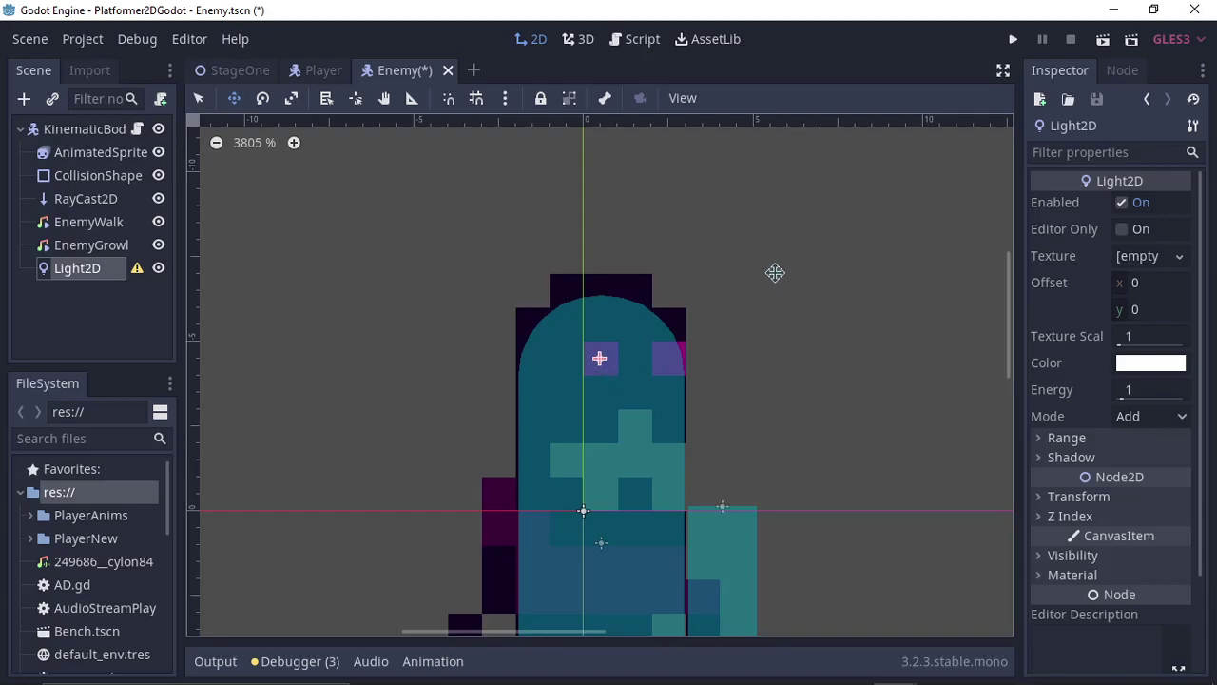
scroll(124, 582, "down", 8)
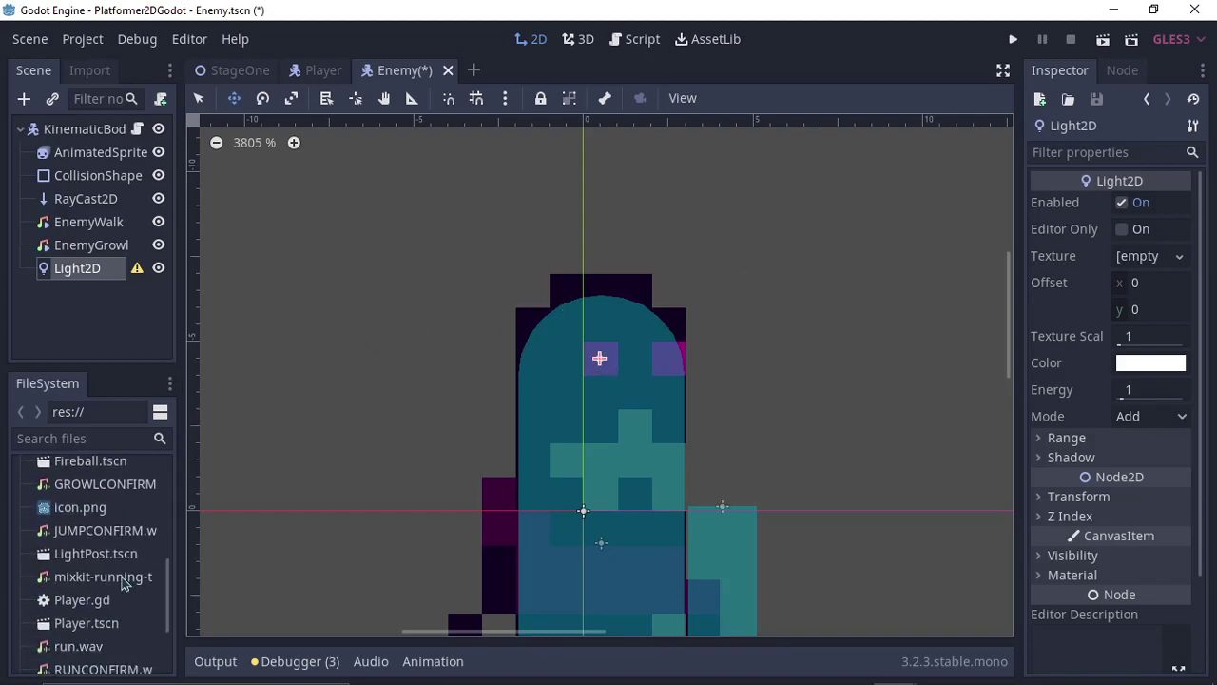
scroll(123, 582, "up", 8)
left_click(33, 513)
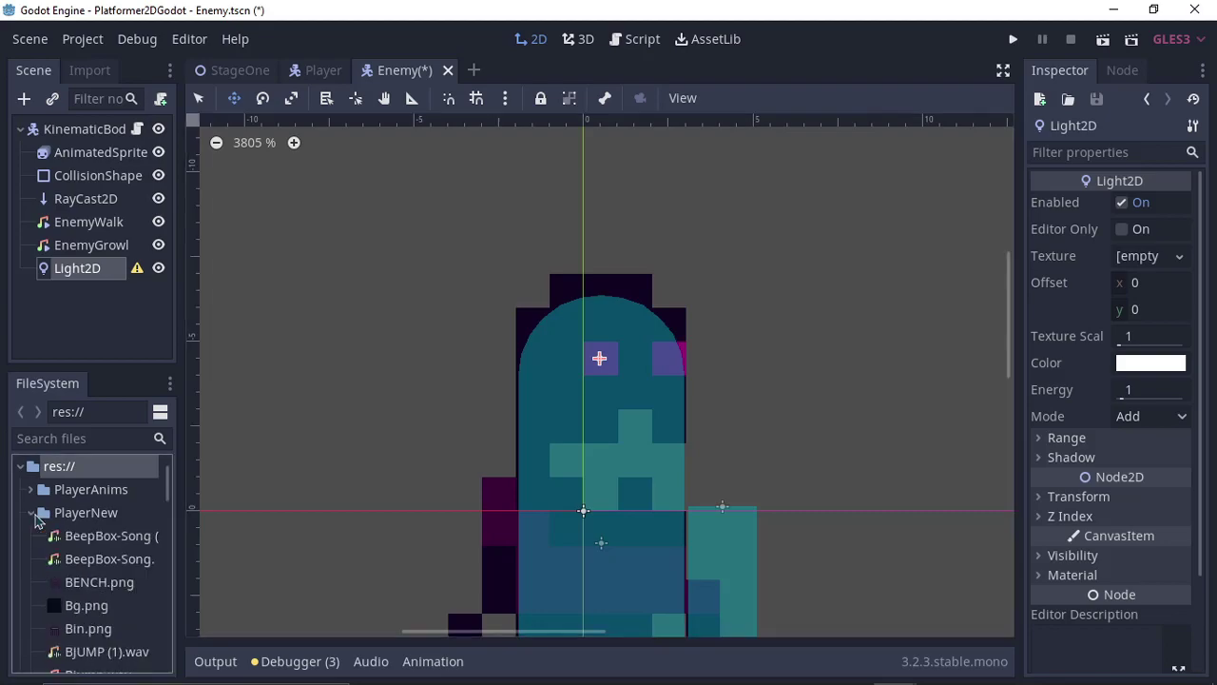
scroll(127, 572, "down", 4)
scroll(126, 571, "down", 5)
left_click(134, 560)
left_click_drag(134, 560, 1155, 263)
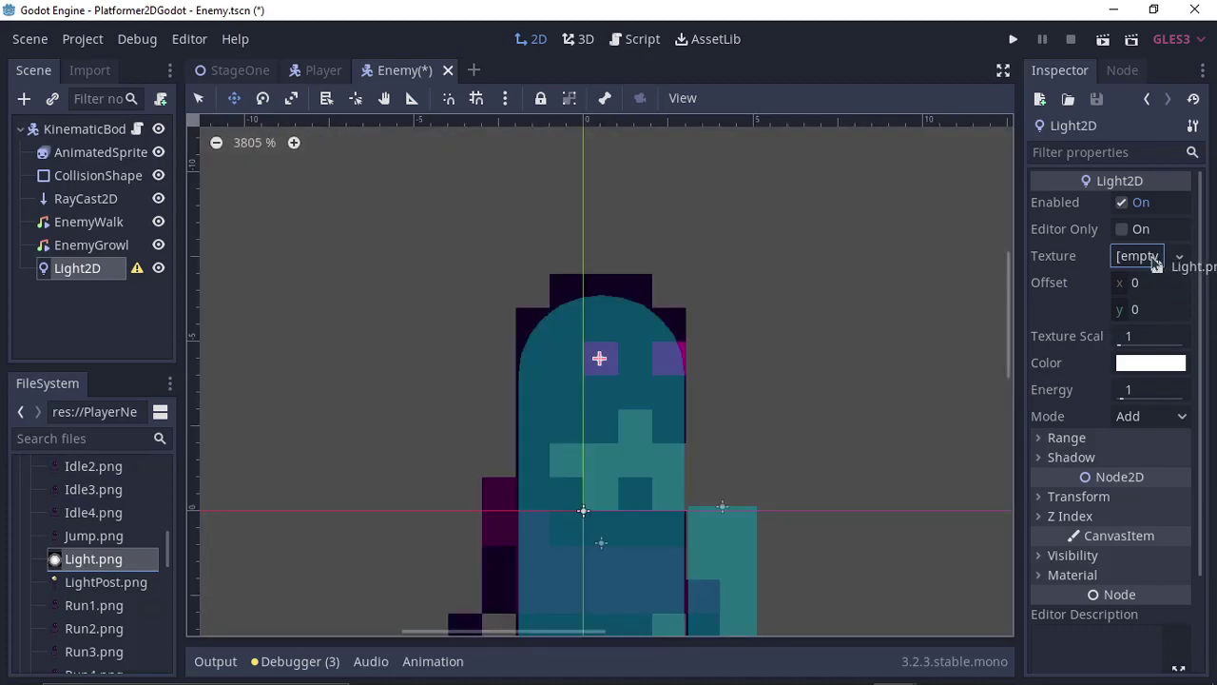
left_click_drag(1145, 285, 1145, 286)
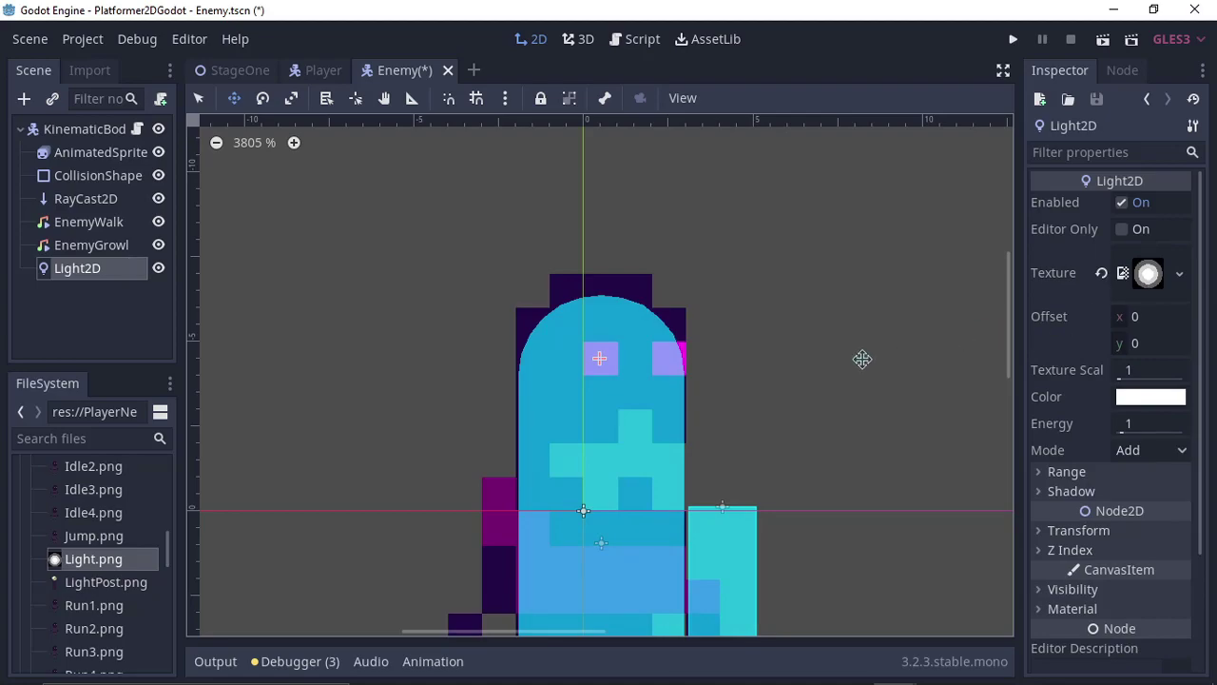
scroll(819, 384, "down", 1)
- Select the enemy's KinematicBody2D as parent and reopen the Create New Node dialog
middle_click_drag(819, 385, 770, 372)
scroll(609, 345, "up", 4)
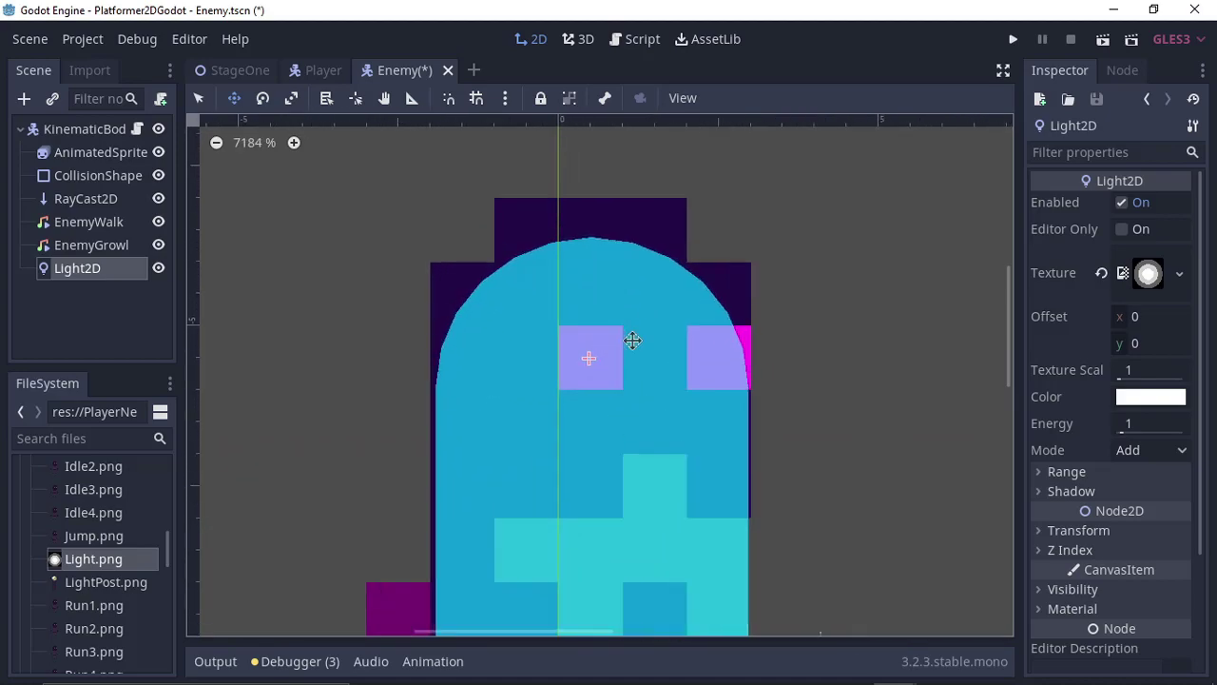
scroll(632, 340, "down", 6)
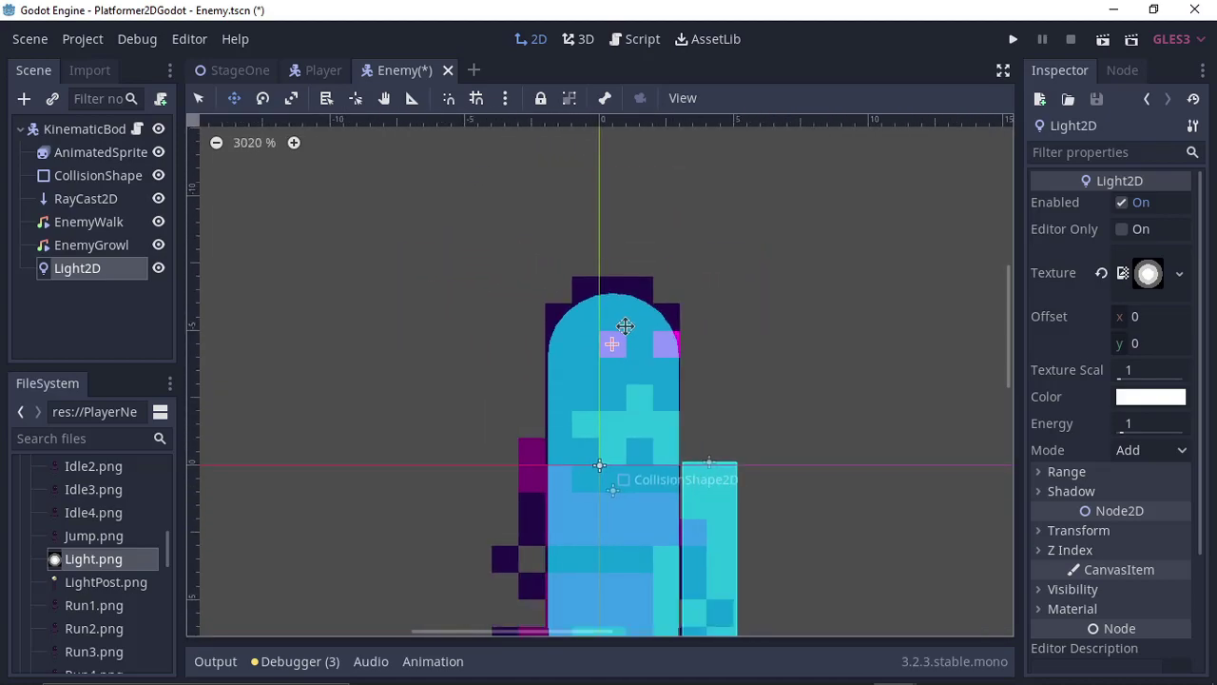
scroll(650, 283, "up", 2)
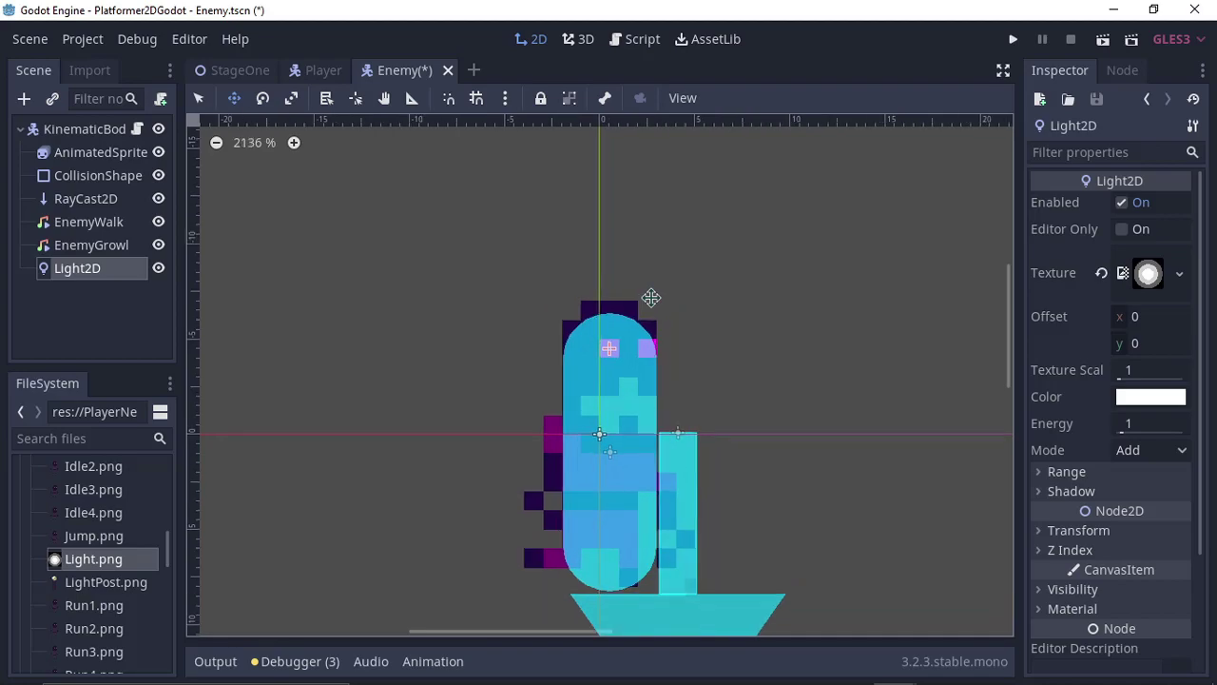
scroll(650, 283, "down", 1)
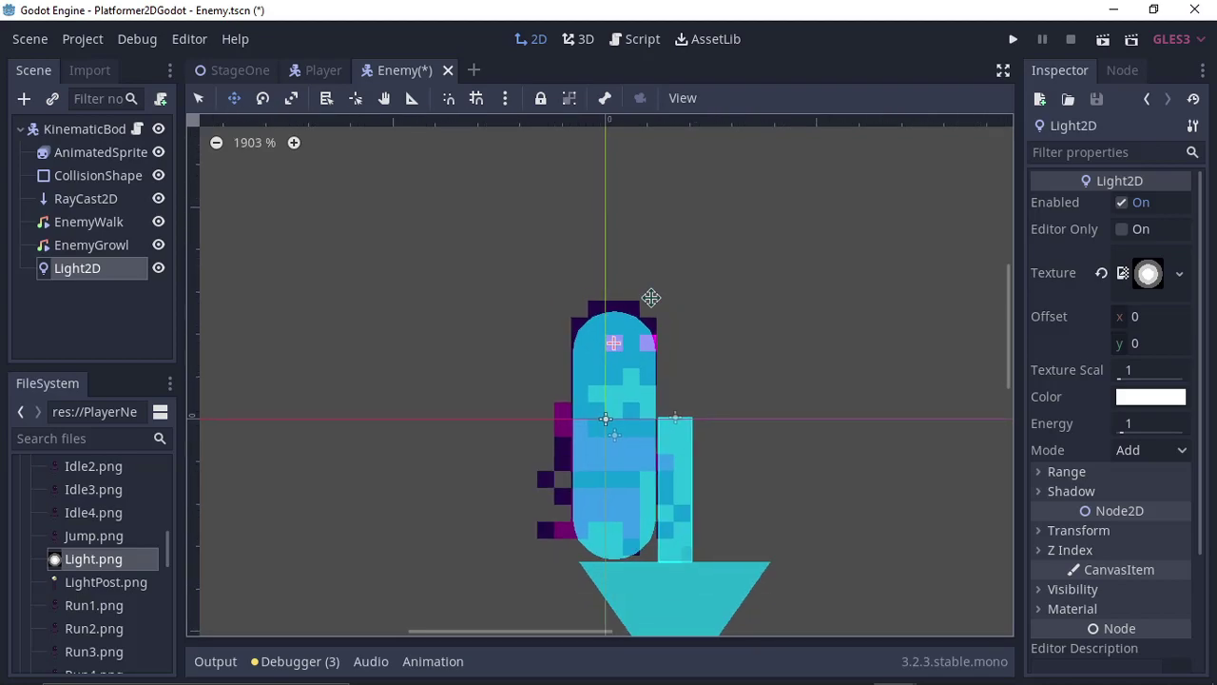
left_click(20, 130)
left_click(20, 129)
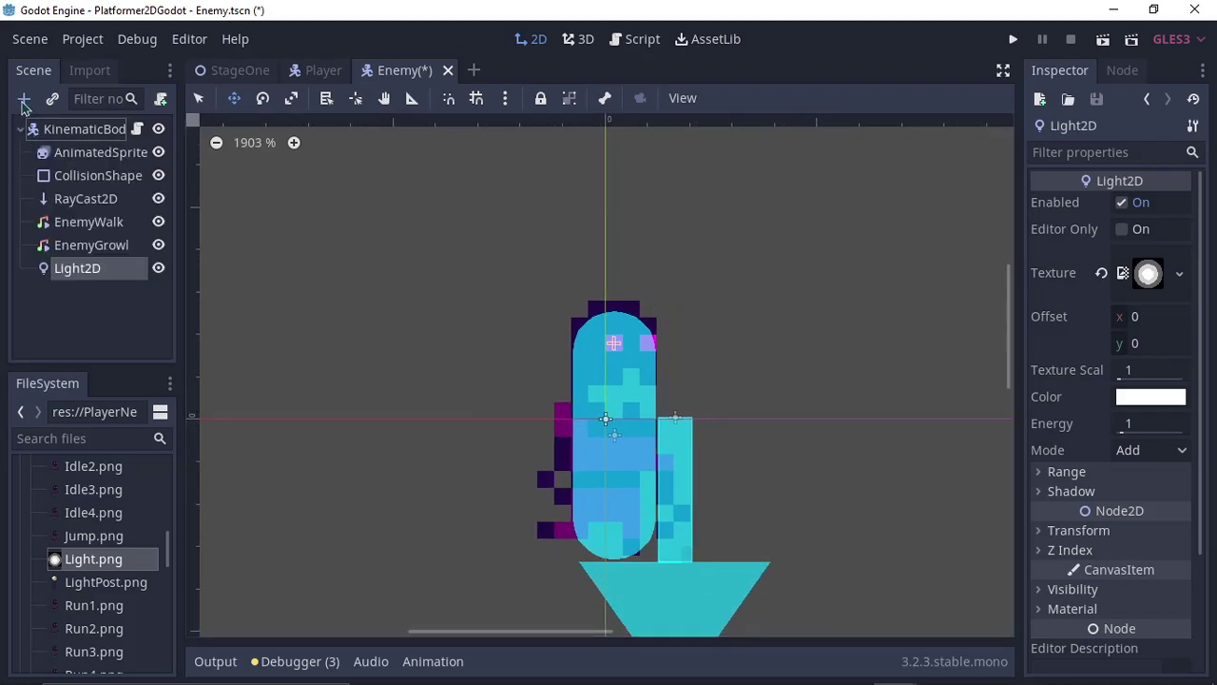
left_click(24, 98)
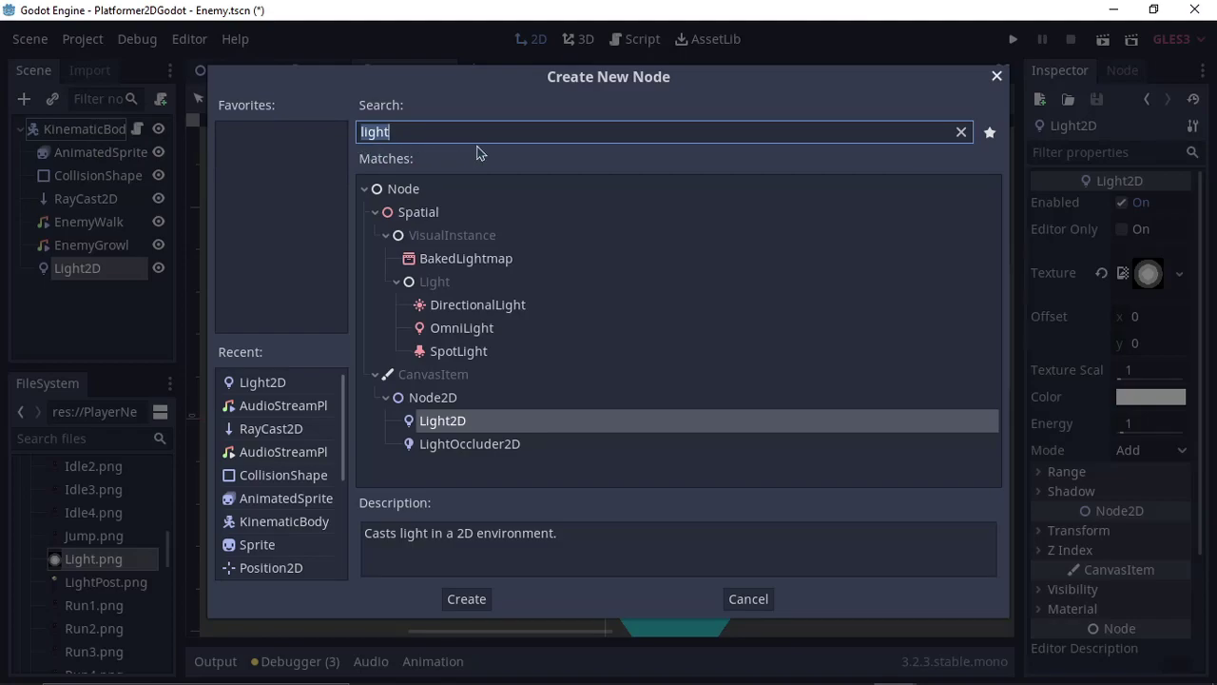
left_click(768, 598)
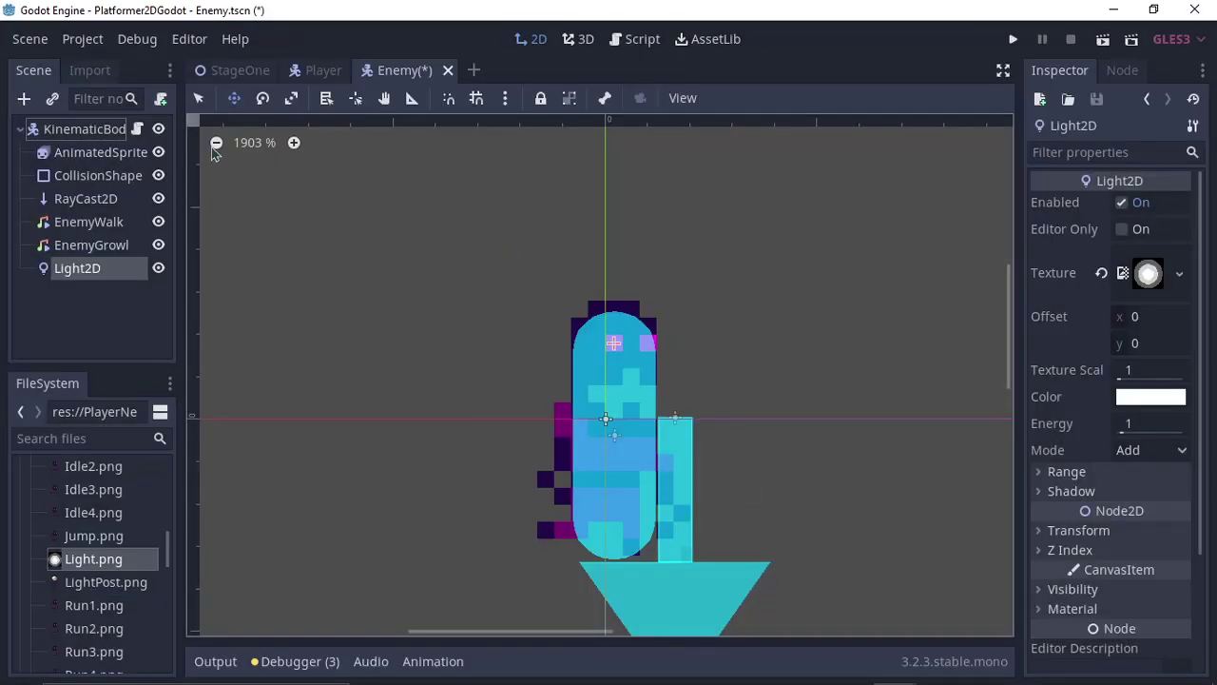
left_click(86, 131)
left_click(24, 98)
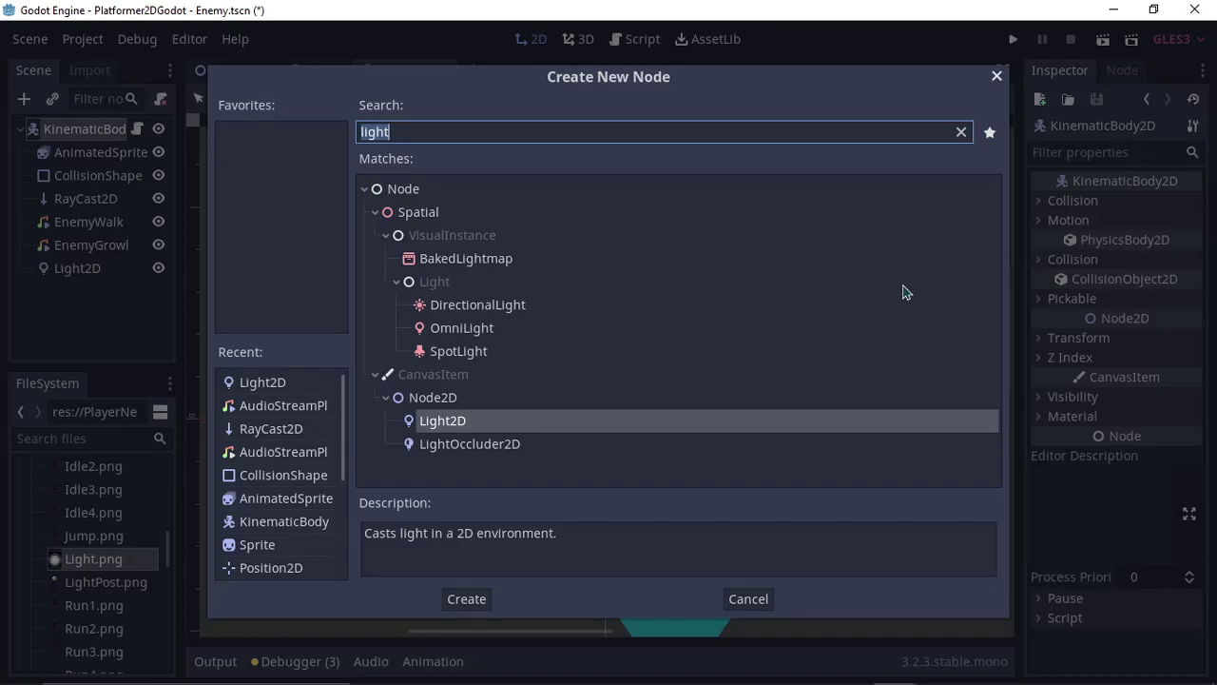
- Add a Sprite child by searching 'spri' and give it the Bg.png texture
type("spri")
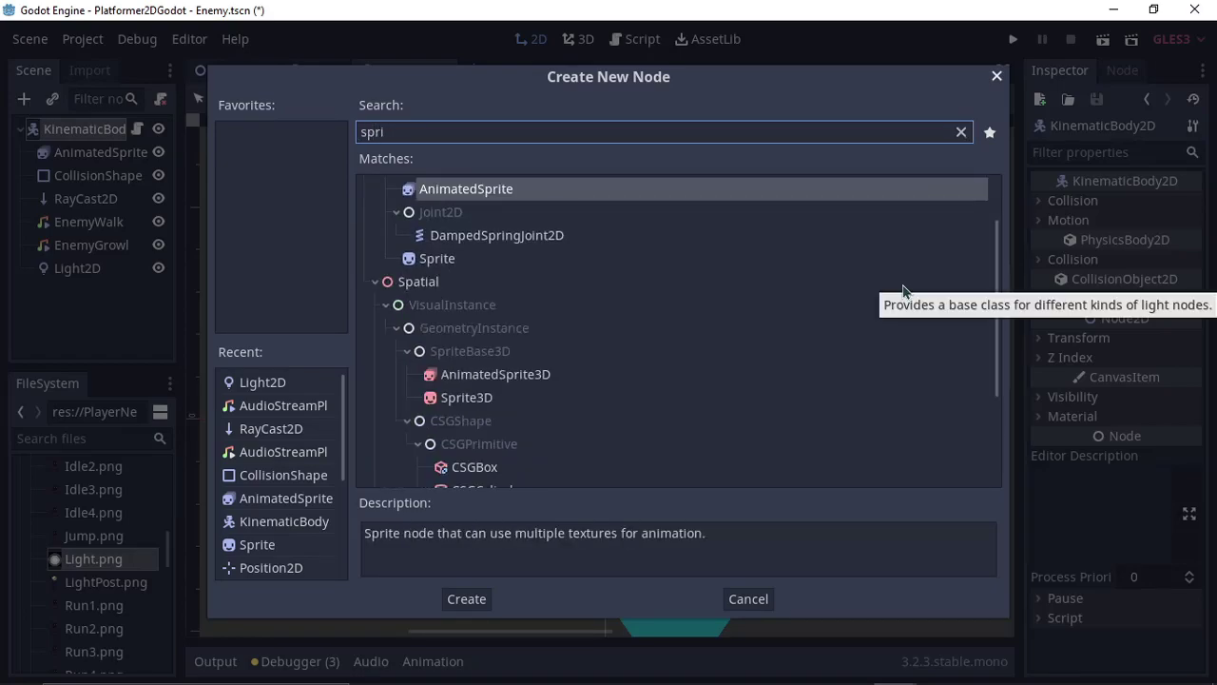
double_click(472, 257)
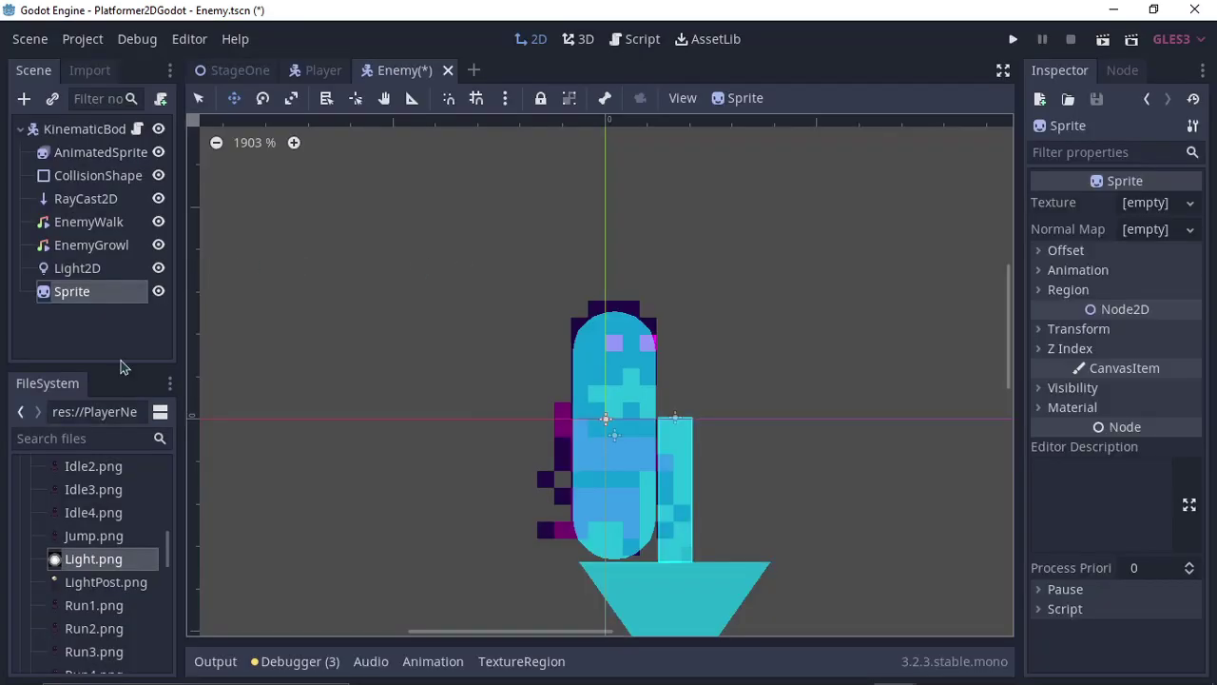
scroll(111, 542, "down", 4)
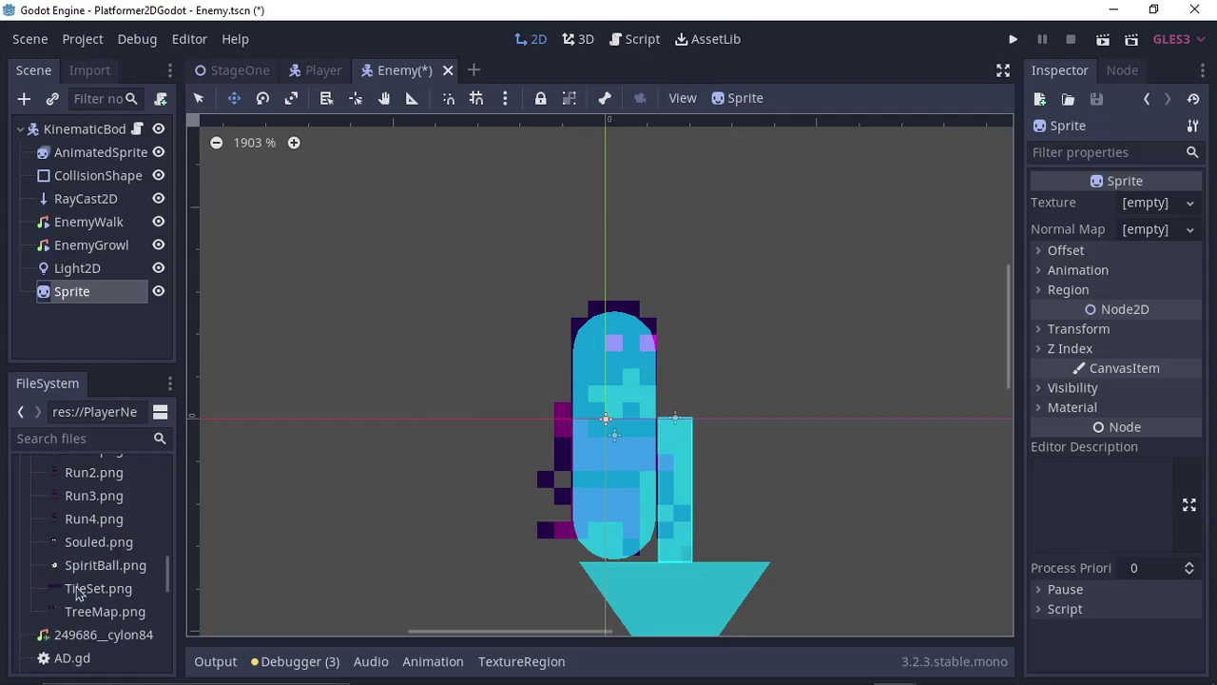
scroll(79, 588, "up", 8)
scroll(79, 583, "up", 3)
left_click_drag(84, 529, 1165, 197)
- Move the Sprite to the top of the enemy's children, then select Light2D
scroll(745, 369, "down", 1)
scroll(744, 369, "down", 4)
left_click_drag(64, 292, 122, 156)
scroll(840, 323, "down", 5)
scroll(723, 342, "up", 12)
scroll(720, 340, "down", 1)
scroll(720, 340, "down", 4)
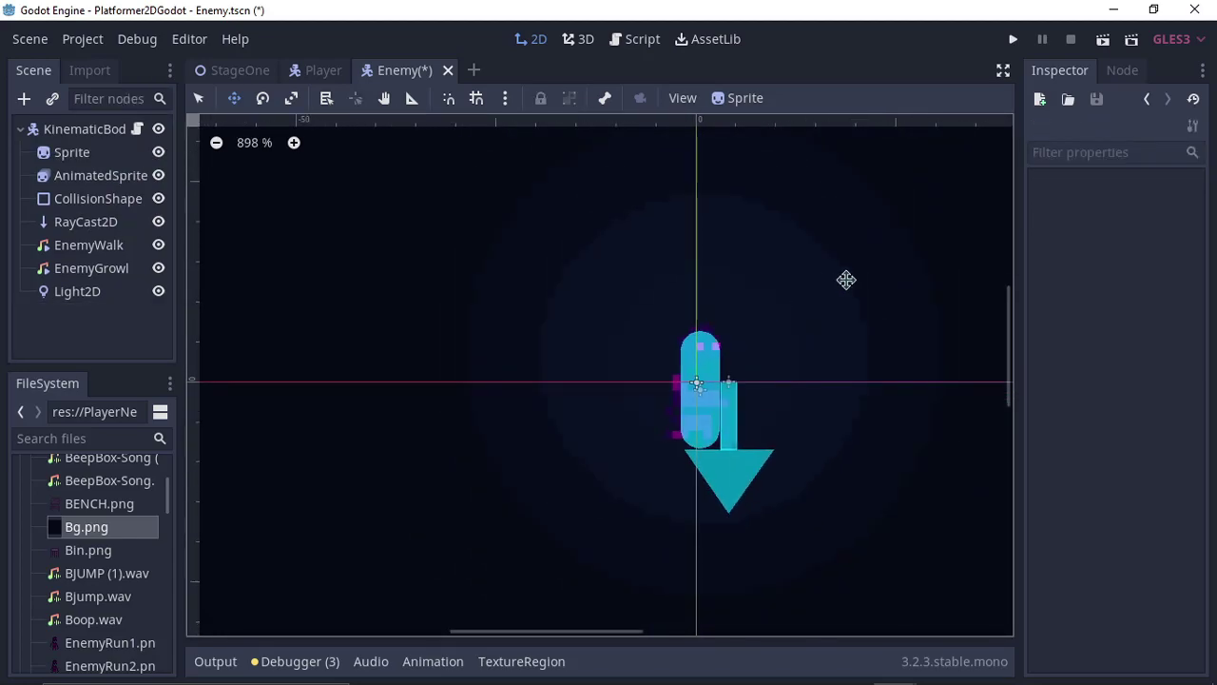
middle_click_drag(845, 276, 762, 291)
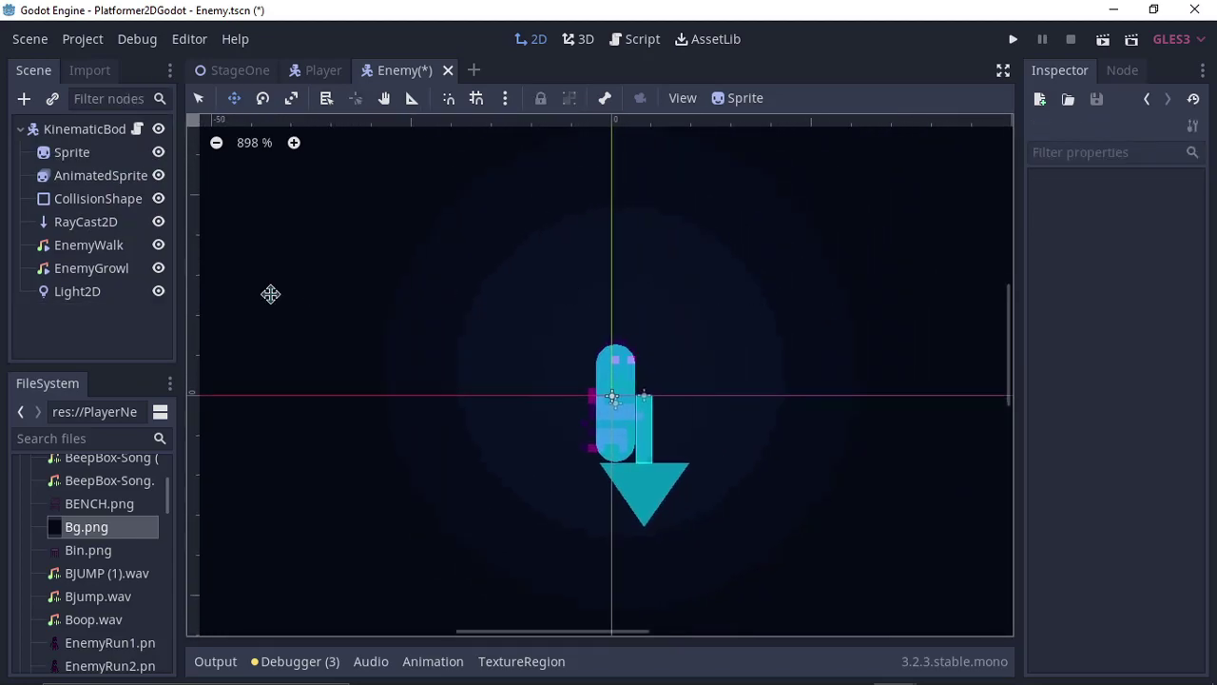
left_click(116, 293)
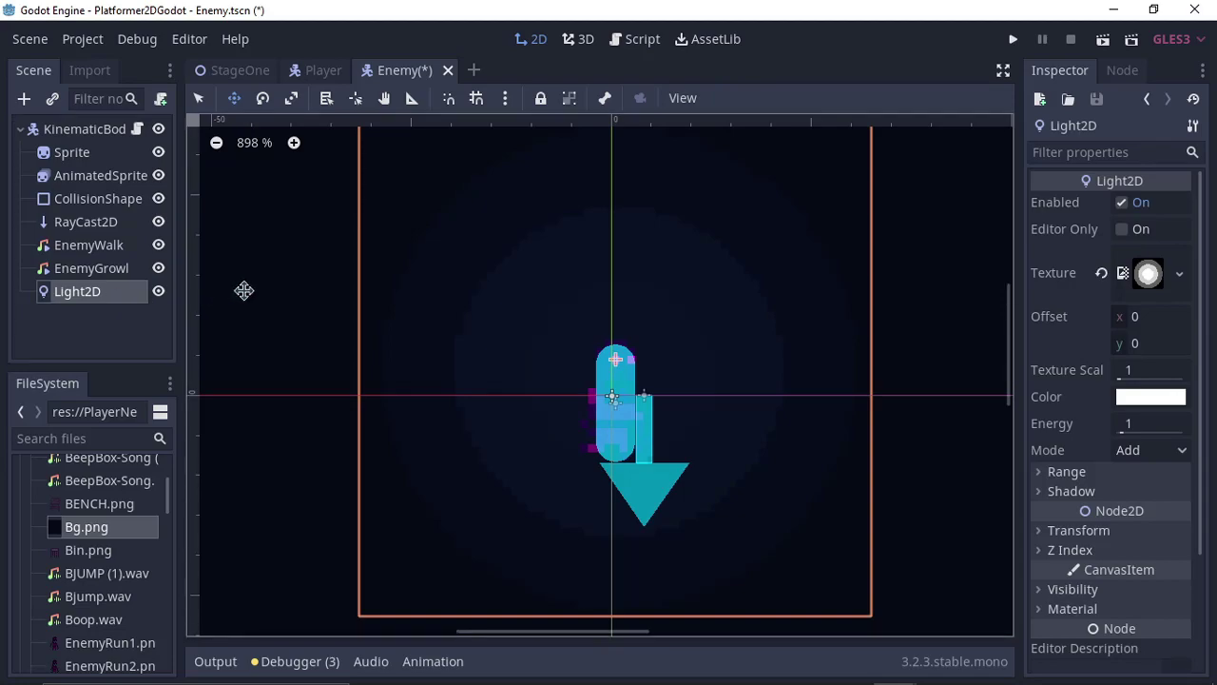